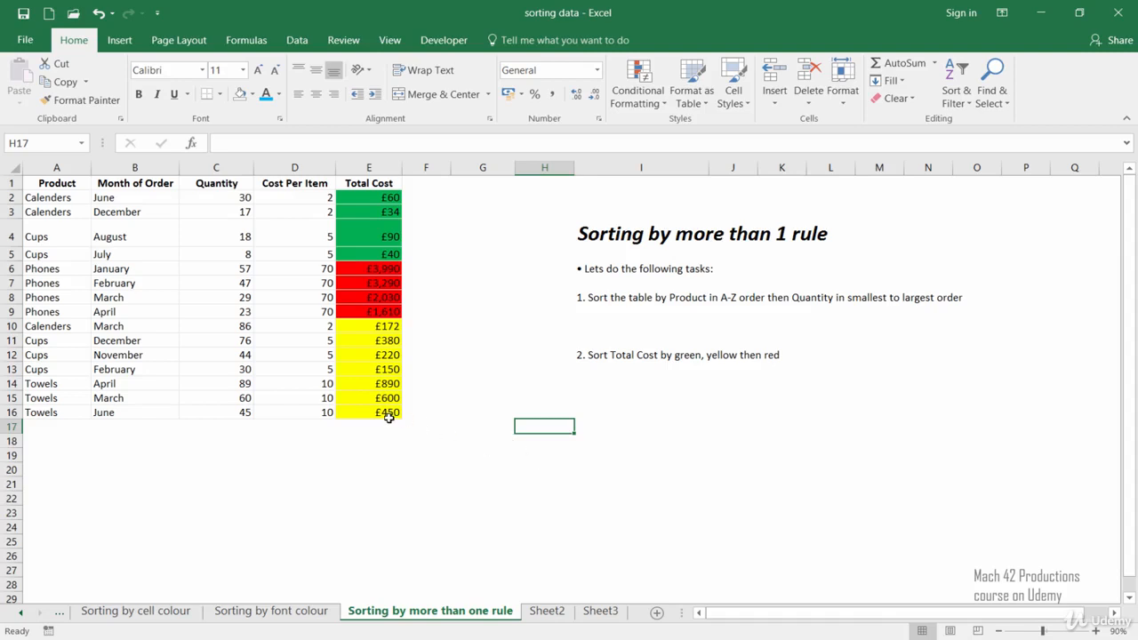
Start a custom sort on the table A1:E16 with Product as the first level, sorted by values A to Z.
left_click_drag(389, 412, 87, 174)
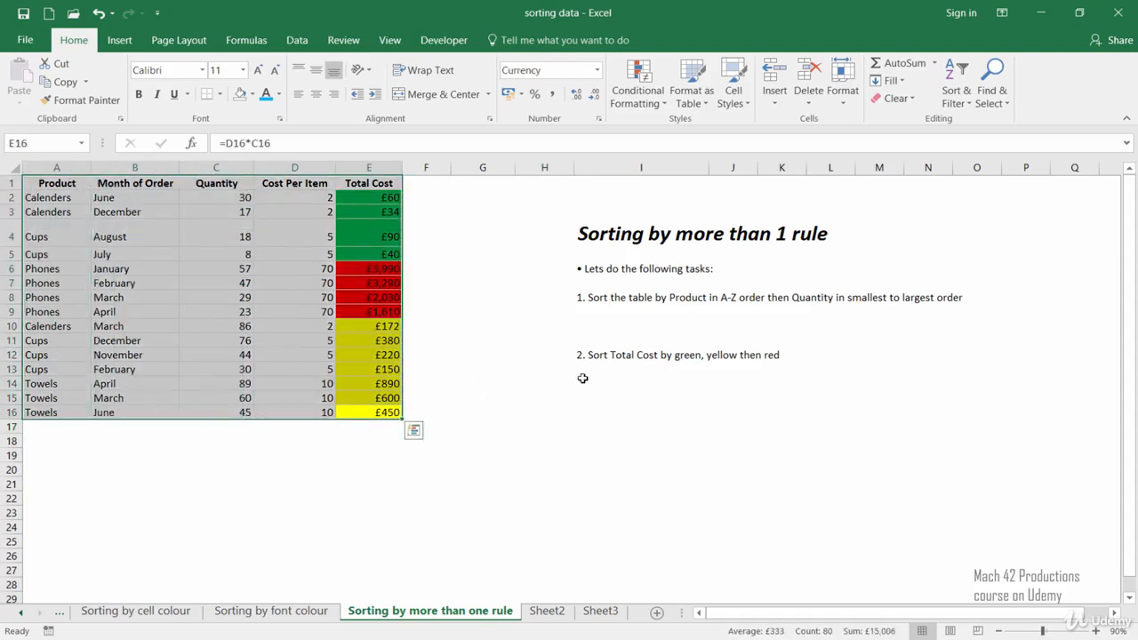
left_click(960, 102)
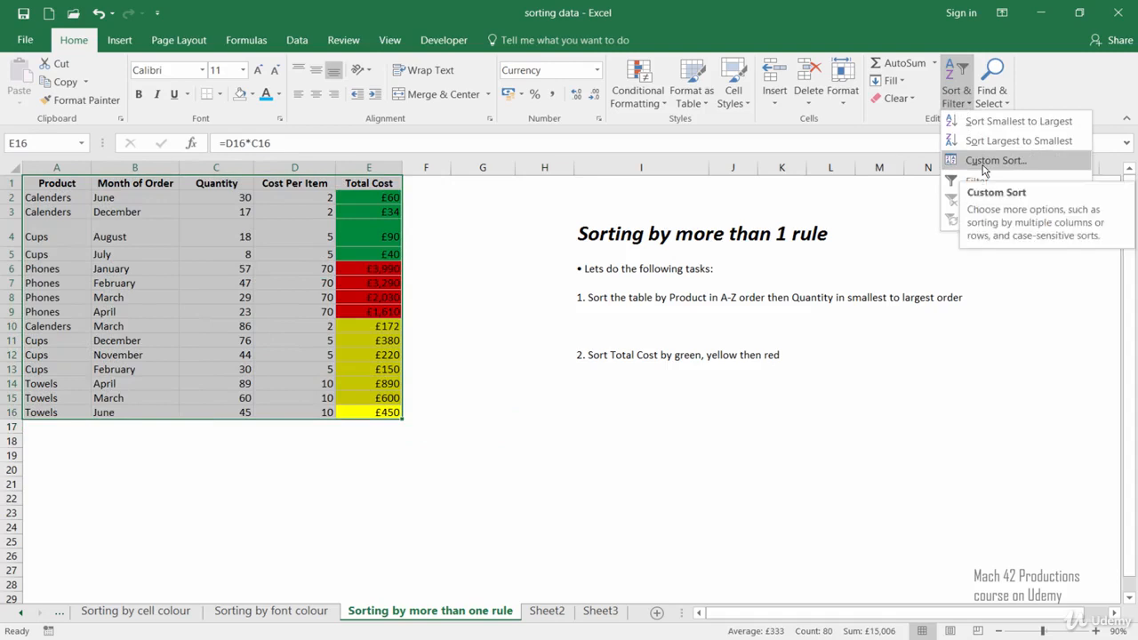
left_click(984, 161)
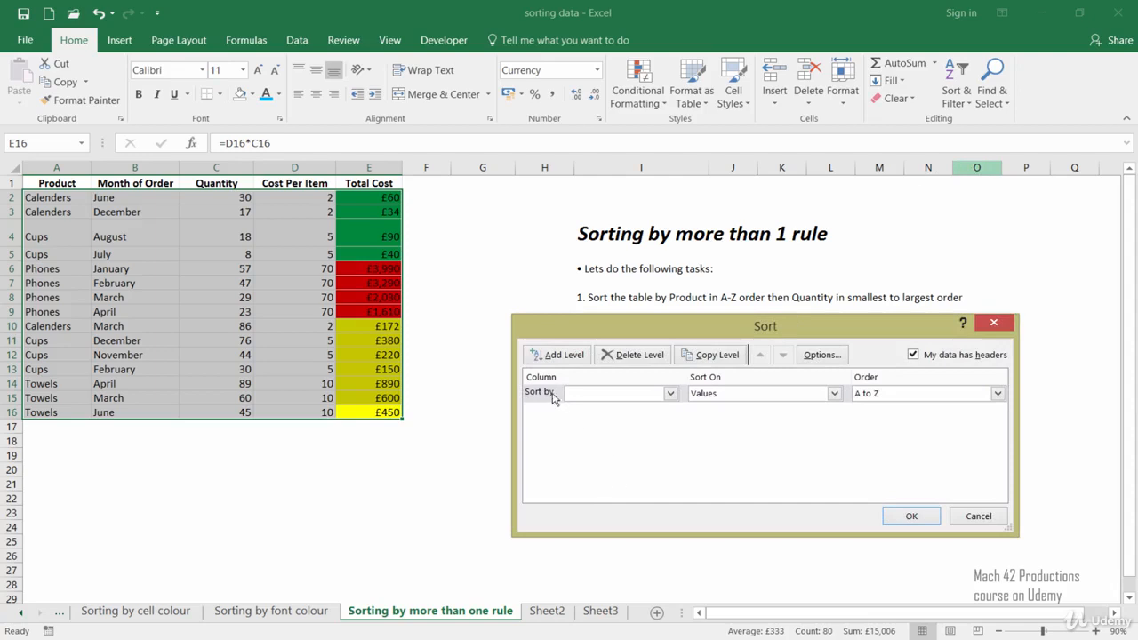
left_click(667, 393)
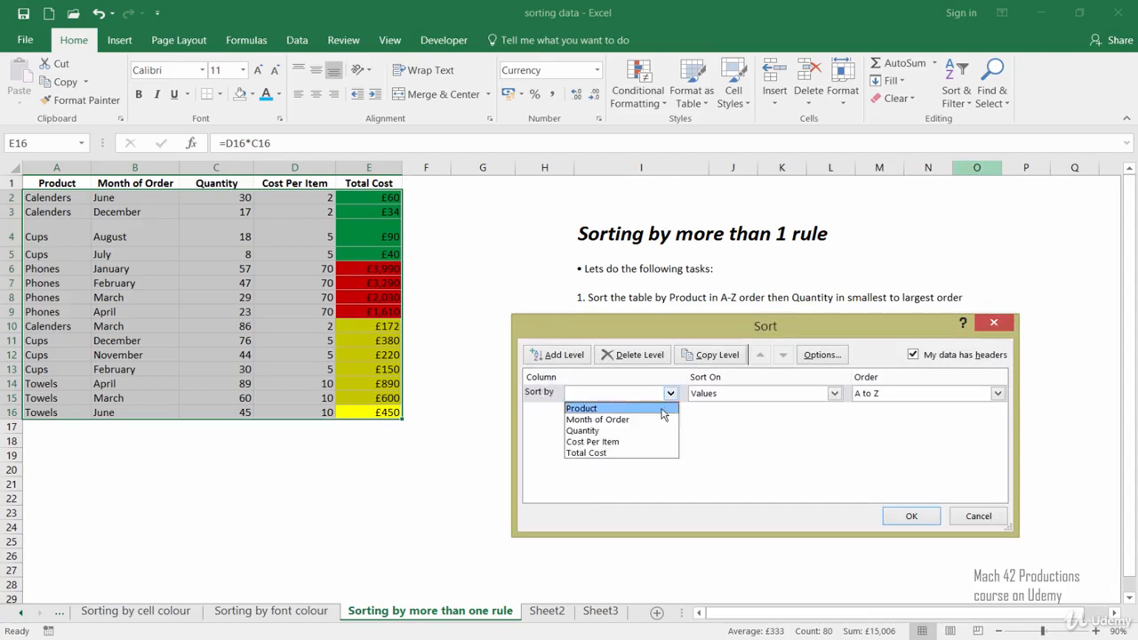
left_click(666, 407)
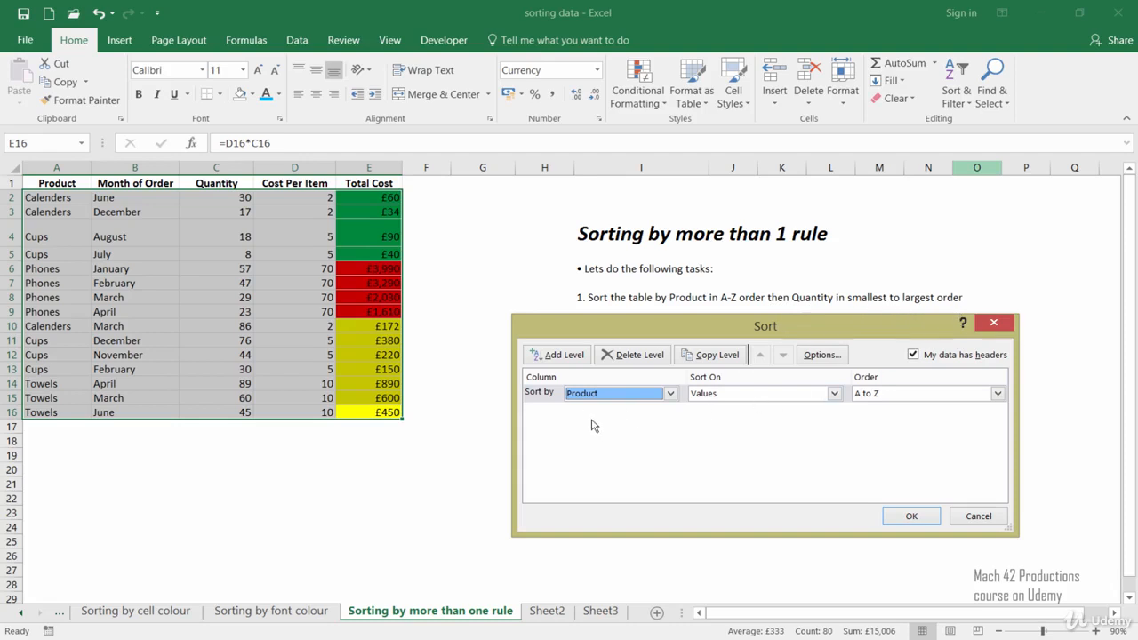
Add a second sort level on Quantity, Smallest to Largest, and apply the sort to the table.
left_click(552, 360)
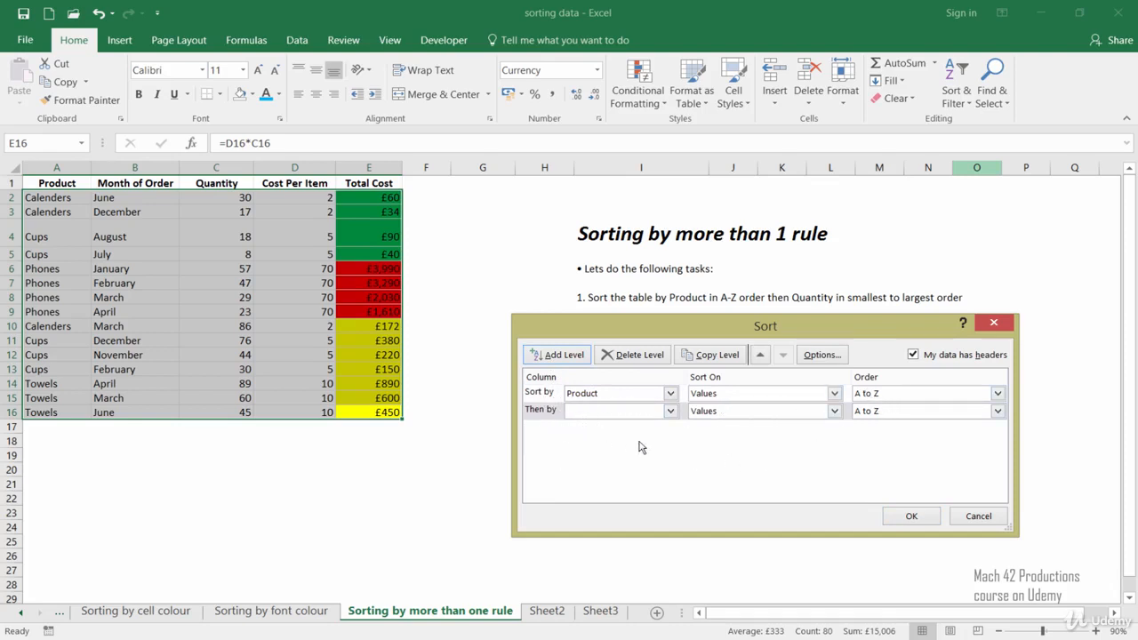
left_click(670, 410)
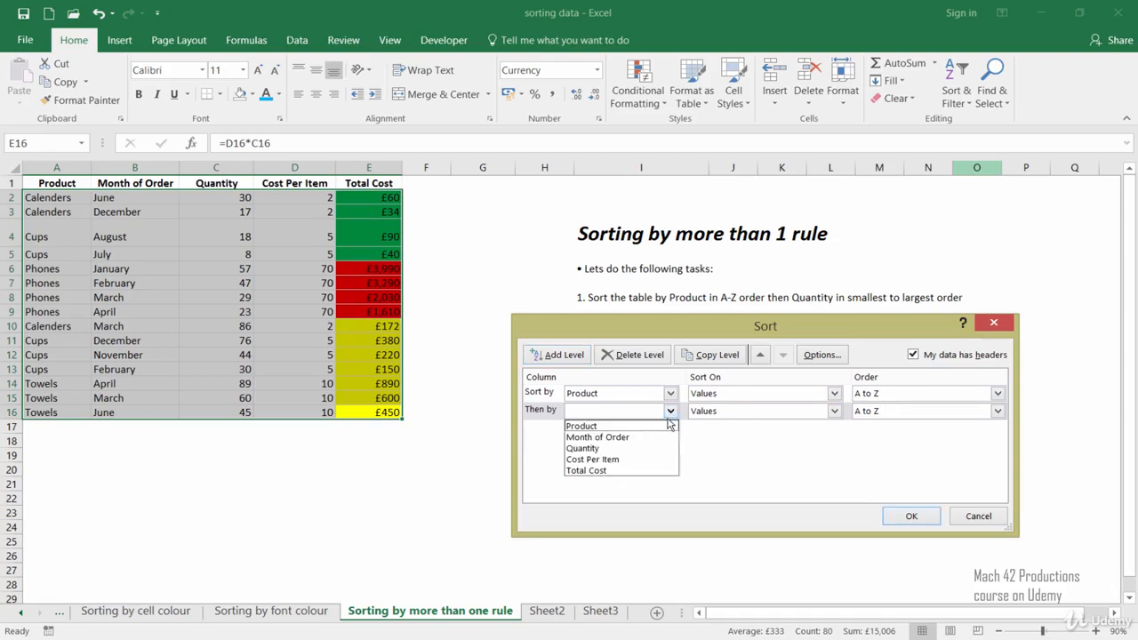
left_click(656, 449)
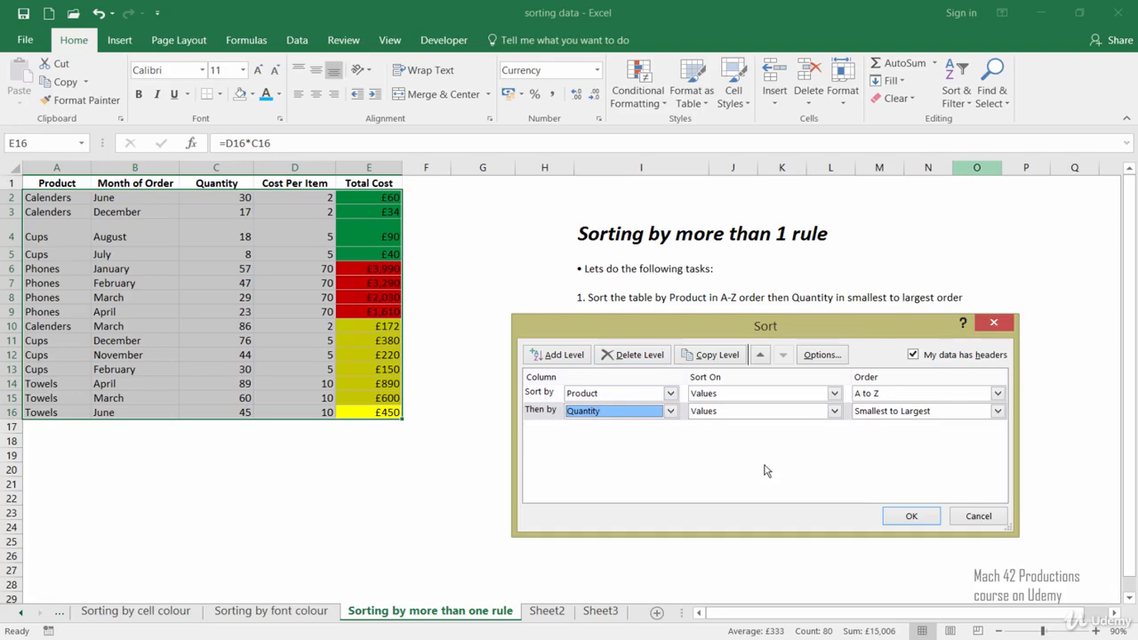
left_click(892, 518)
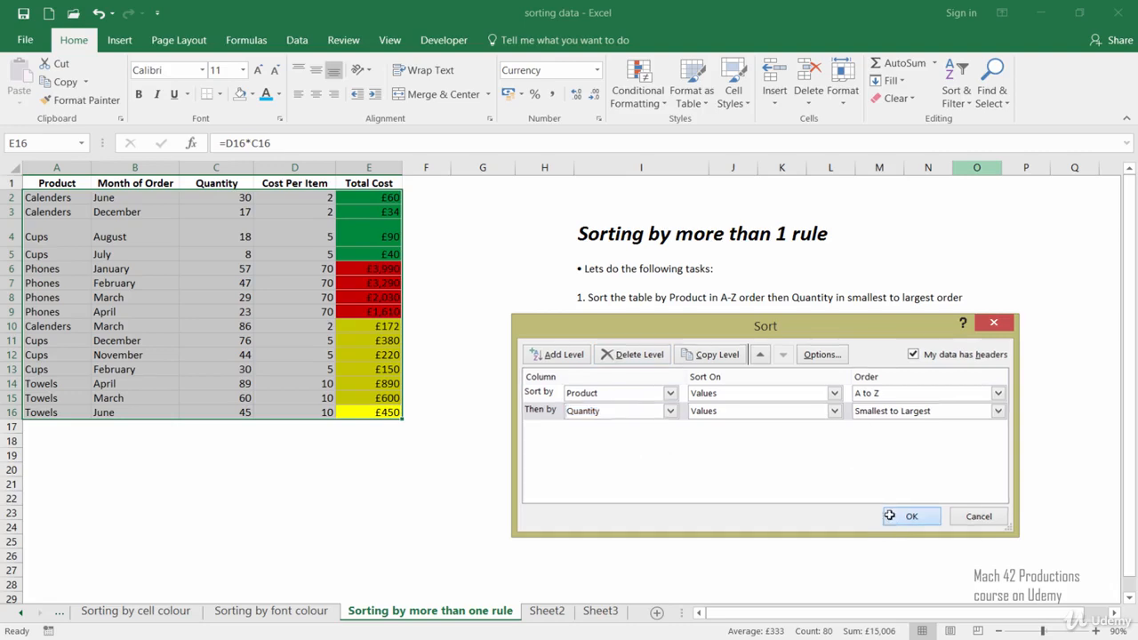
left_click(626, 425)
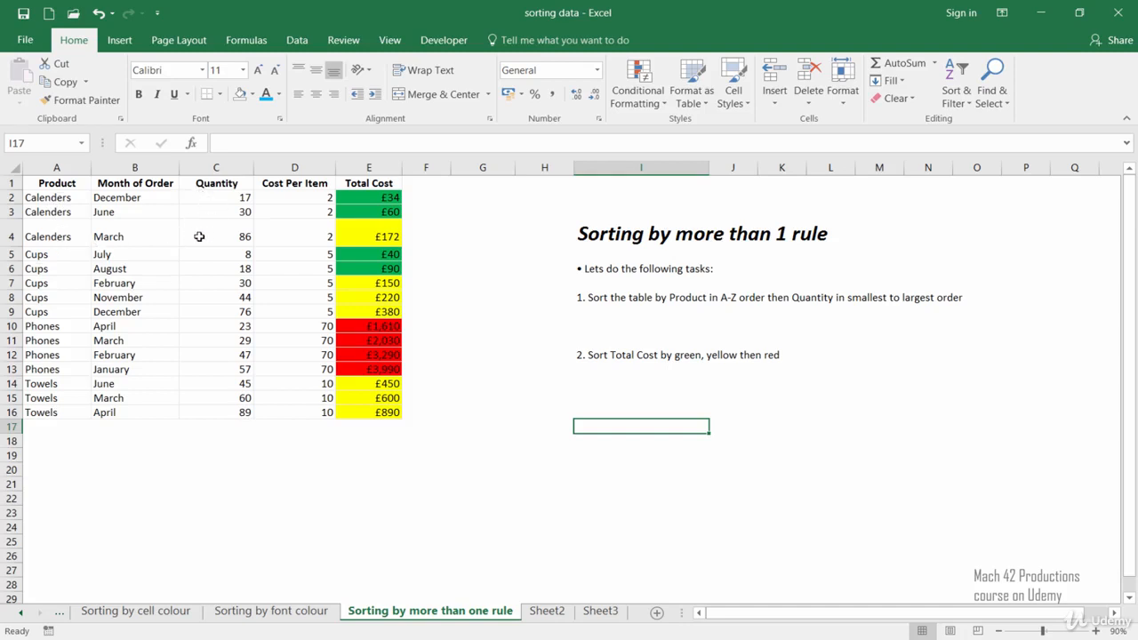
Fill the Calenders product cells A2:A4 and their quantities C2:C4 with orange, and check the quantity order.
left_click_drag(65, 236, 62, 197)
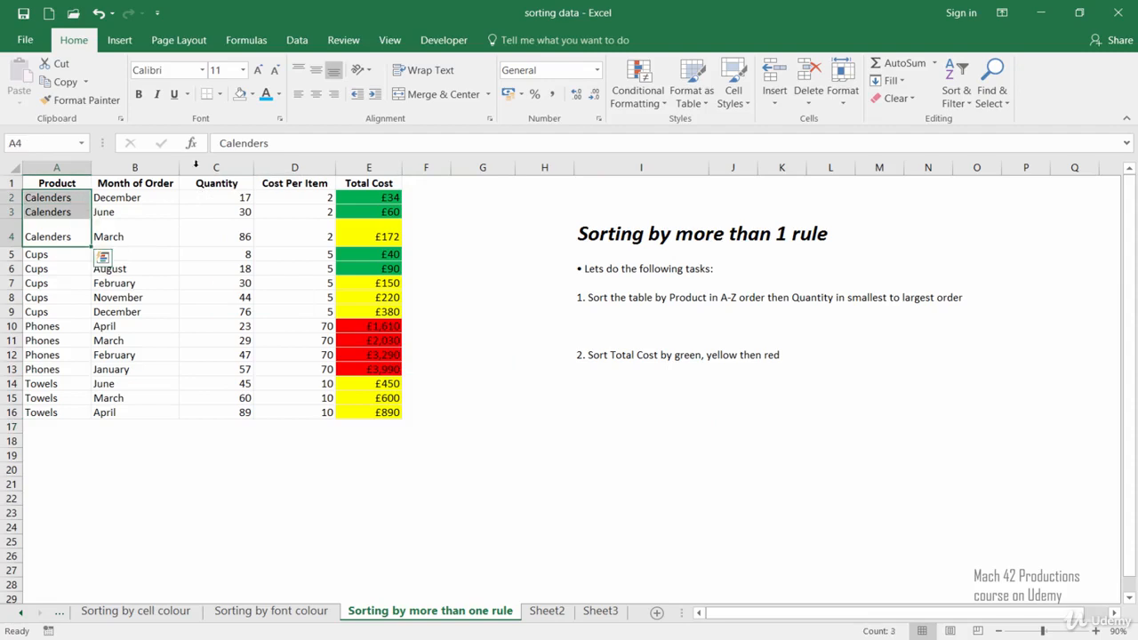
left_click(253, 94)
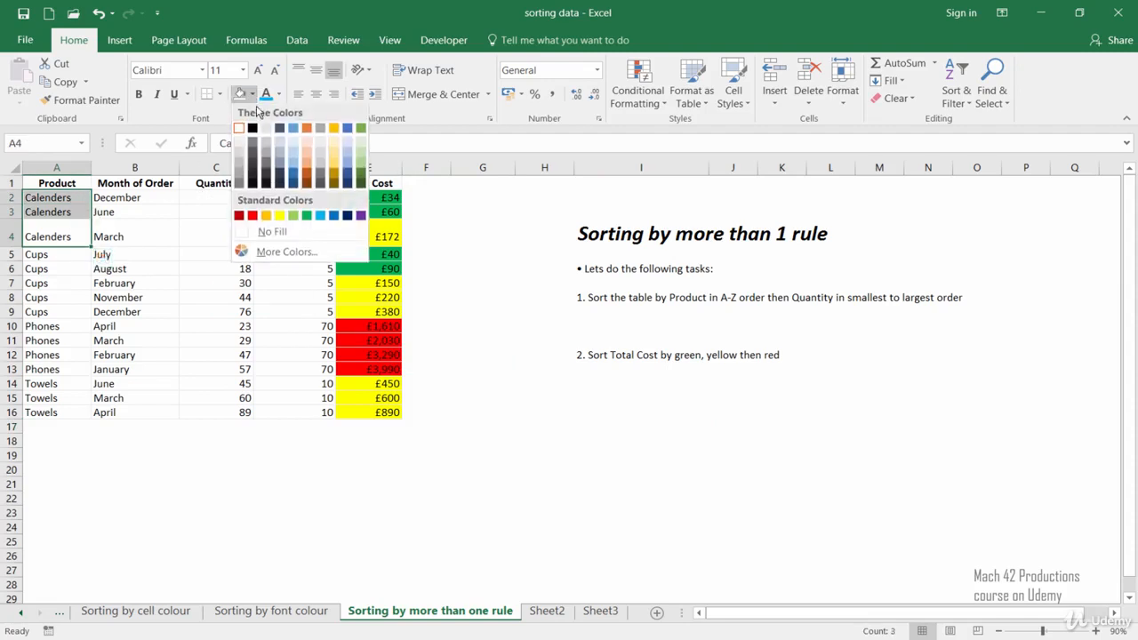
left_click(269, 221)
left_click_drag(221, 200, 226, 219)
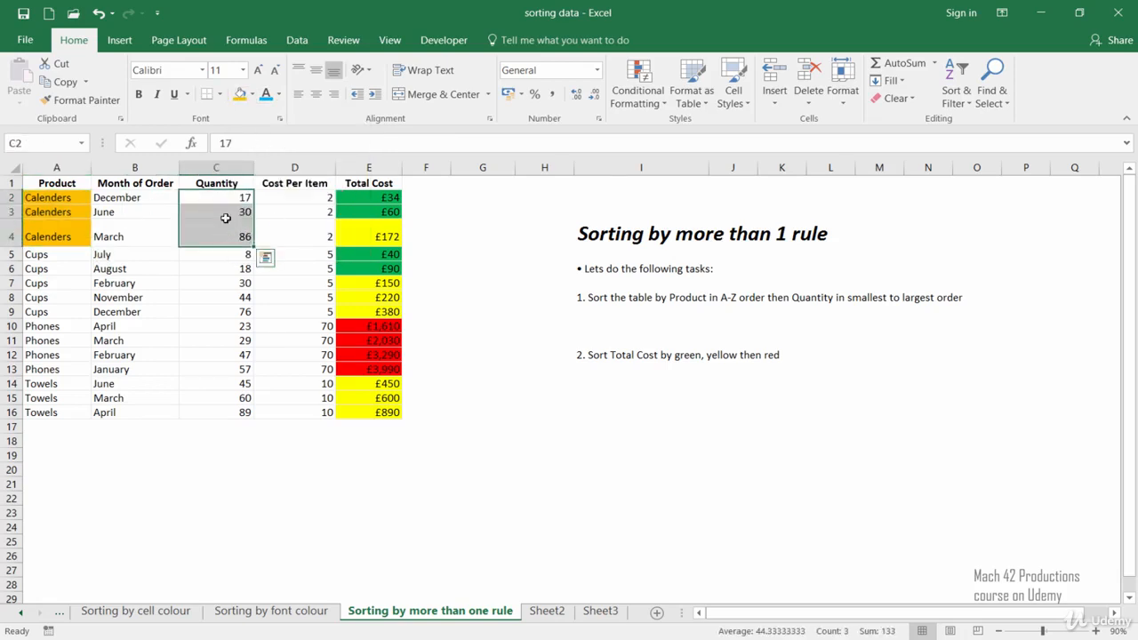
left_click(240, 95)
left_click(202, 255)
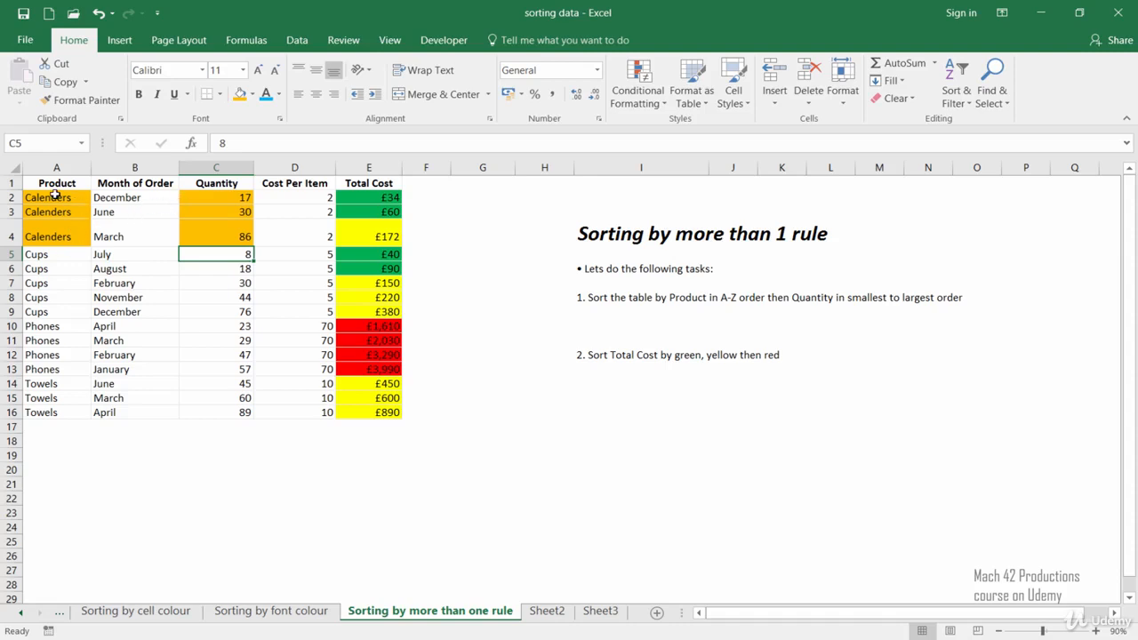
left_click(227, 198)
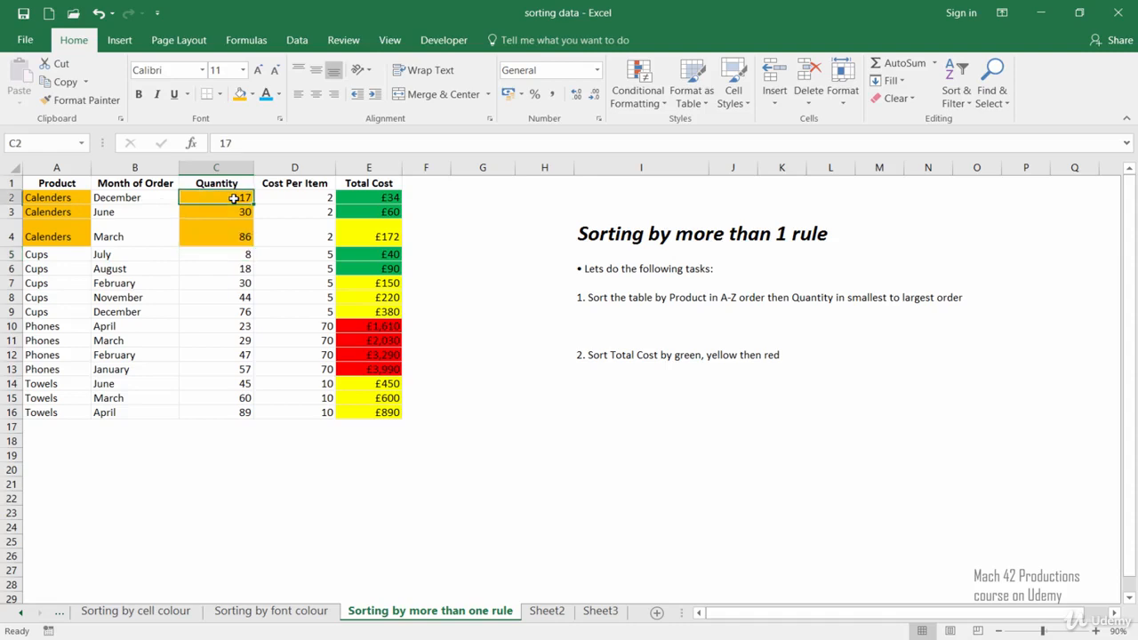
left_click(229, 211)
left_click(239, 235)
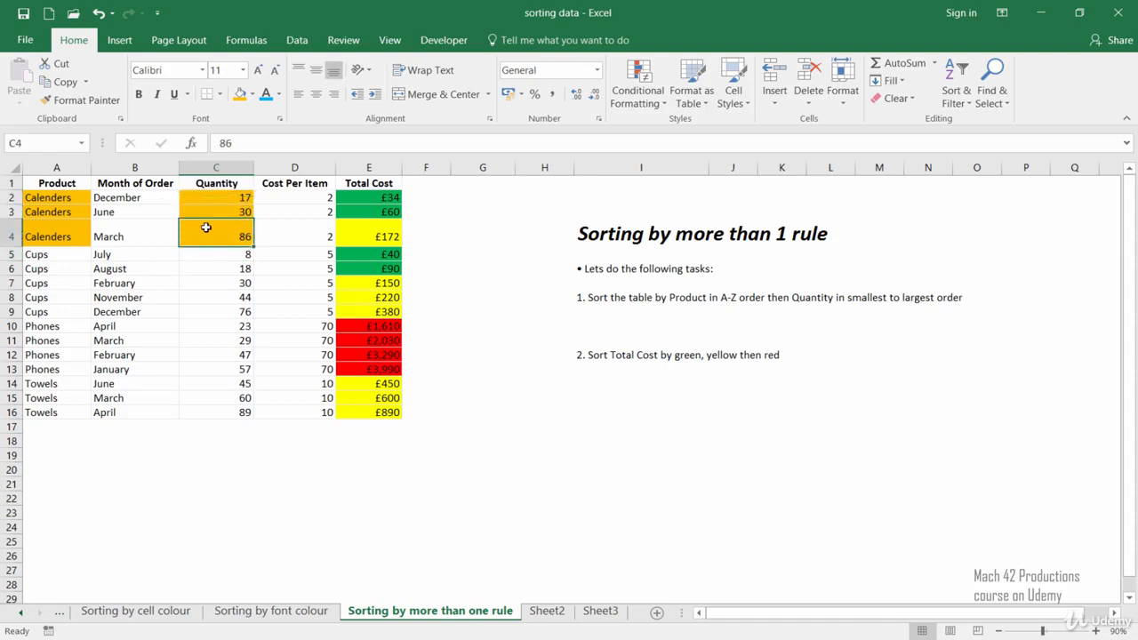
Fill the Phones product cells A10:A13 and their quantities C10:C13 with the same orange.
left_click_drag(51, 327, 57, 369)
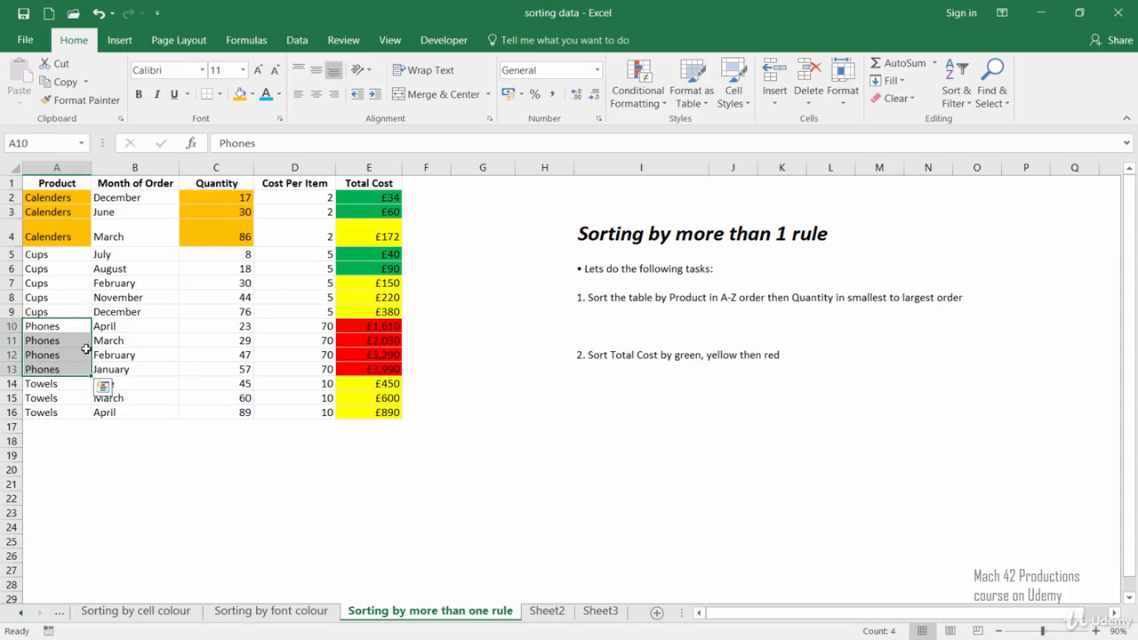
left_click(239, 94)
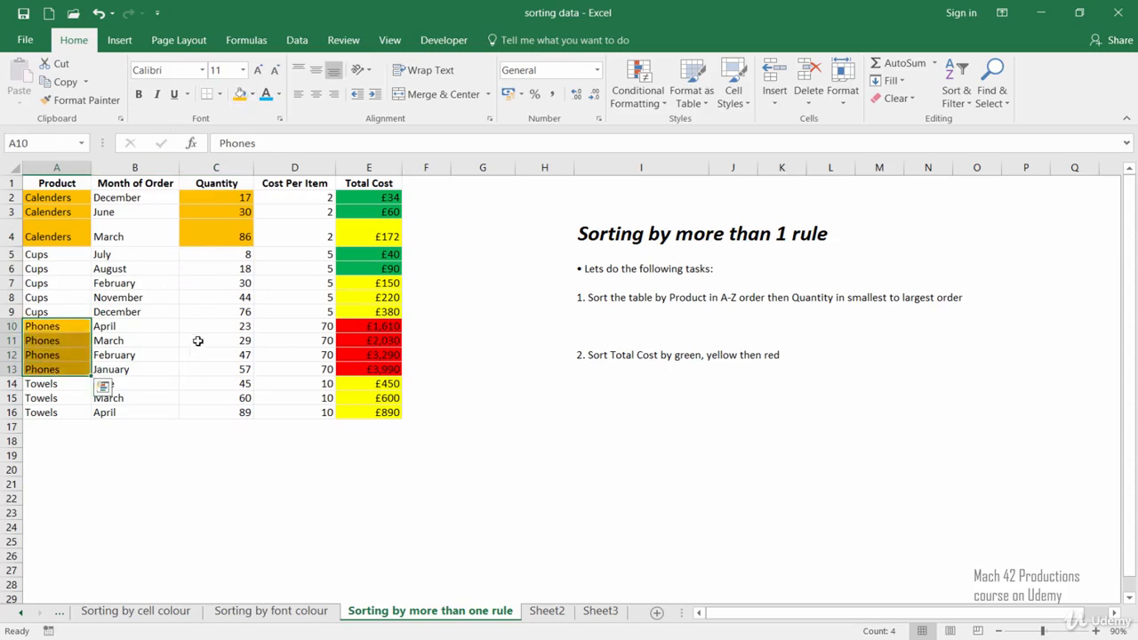
left_click_drag(198, 327, 201, 369)
left_click(239, 93)
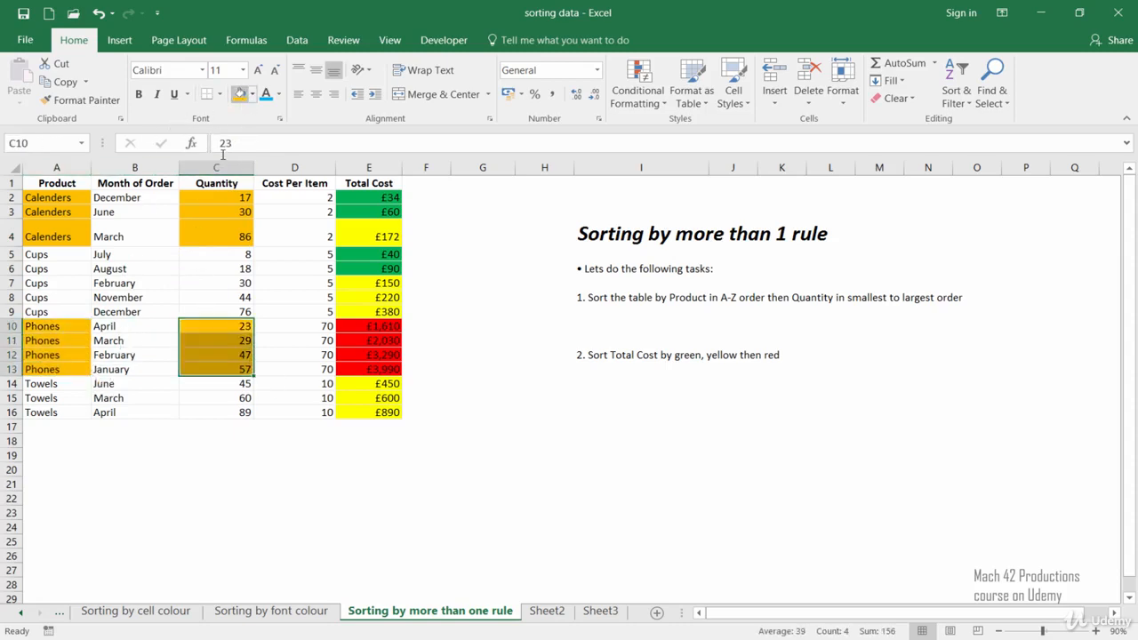
left_click(140, 480)
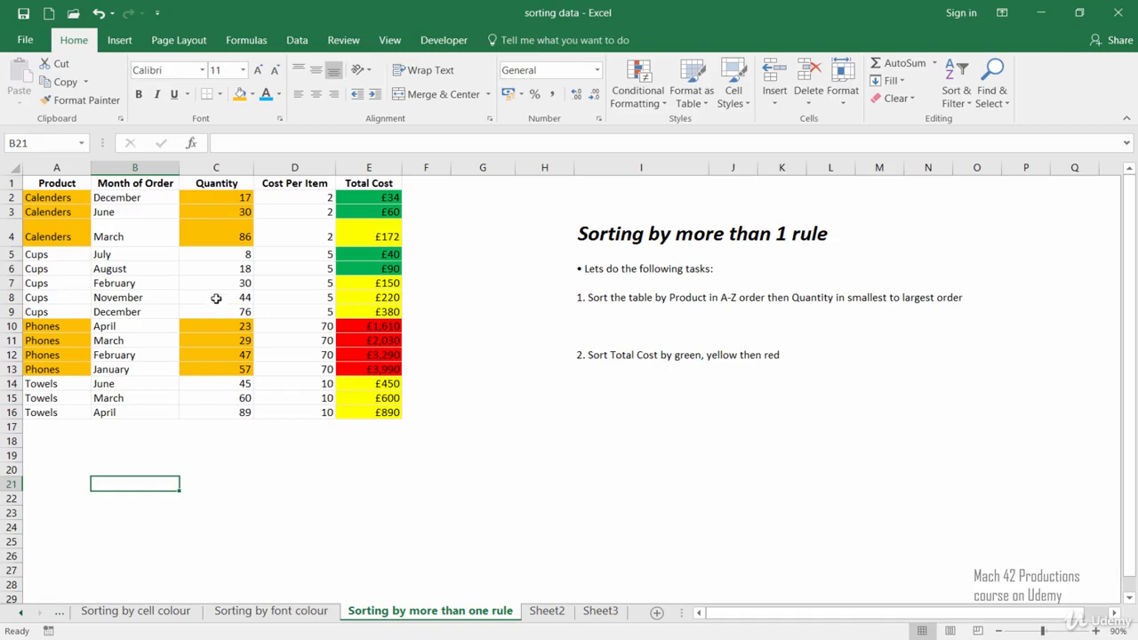
Remove the fill colour from the range A2:C13.
left_click_drag(221, 367, 55, 199)
left_click(252, 94)
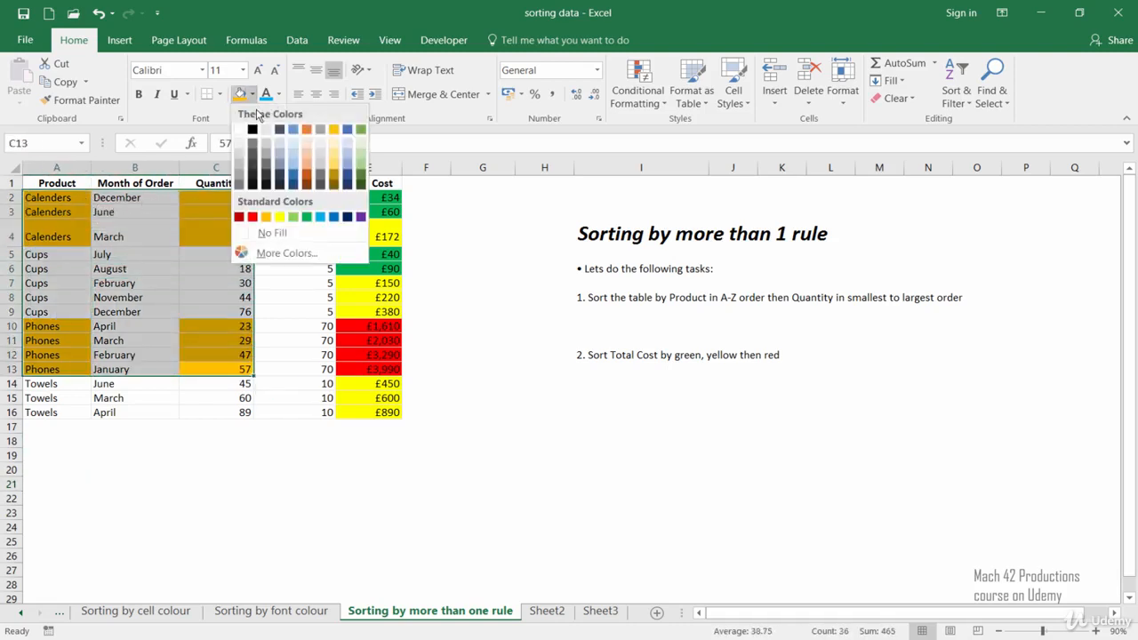
left_click(272, 232)
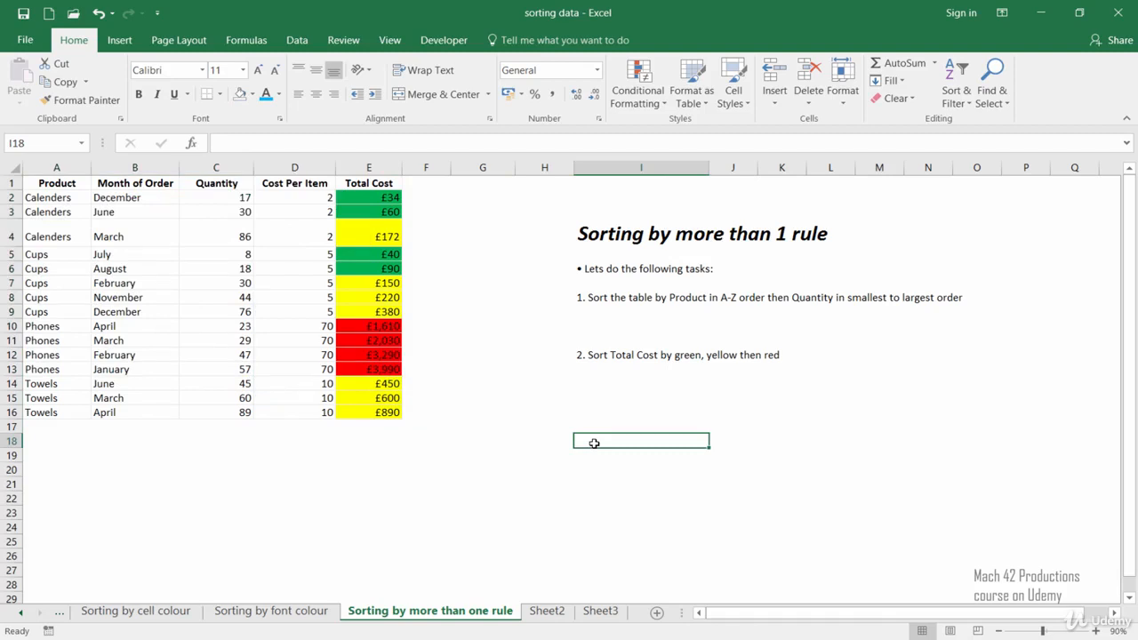
View the Sorting by cell colour sheet, and return to the Sorting by more than one rule sheet.
left_click(599, 409)
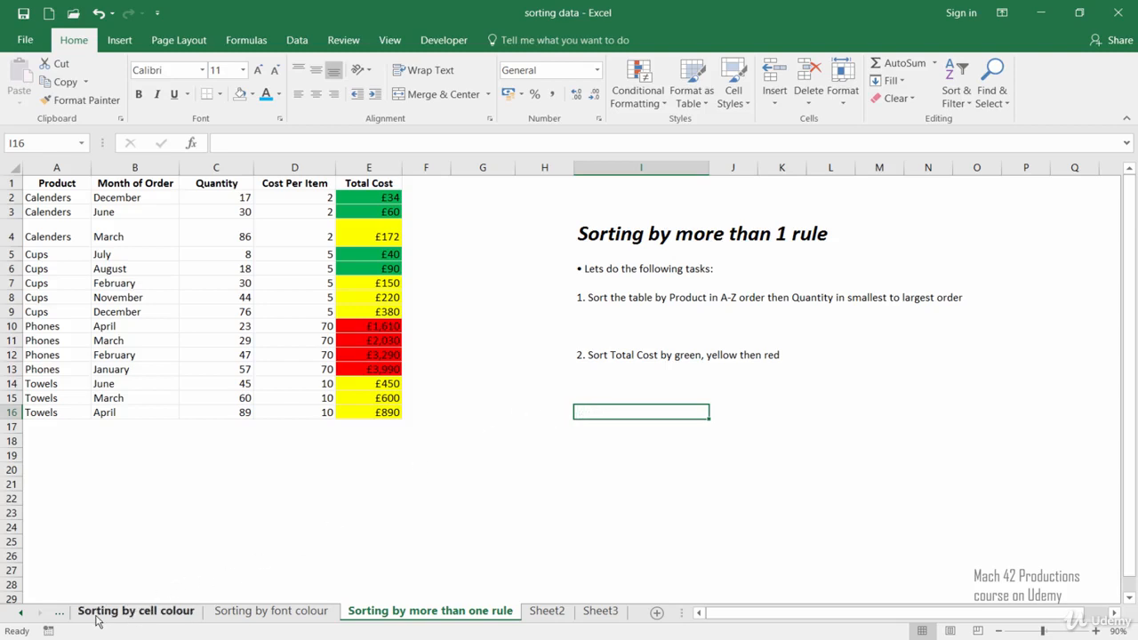
left_click(131, 618)
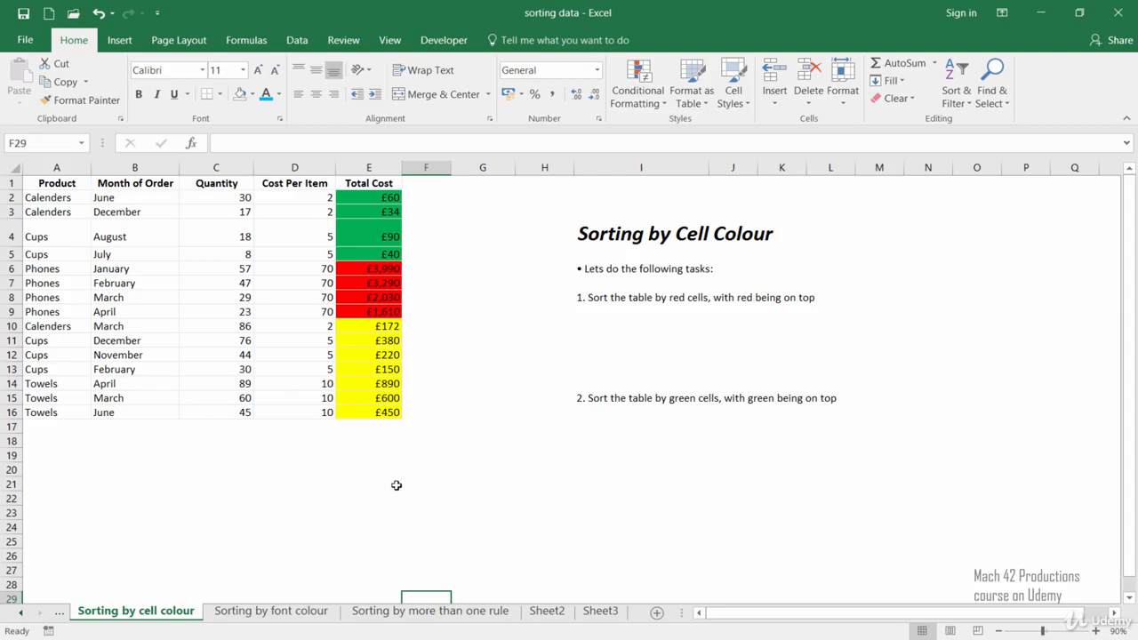
left_click(388, 611)
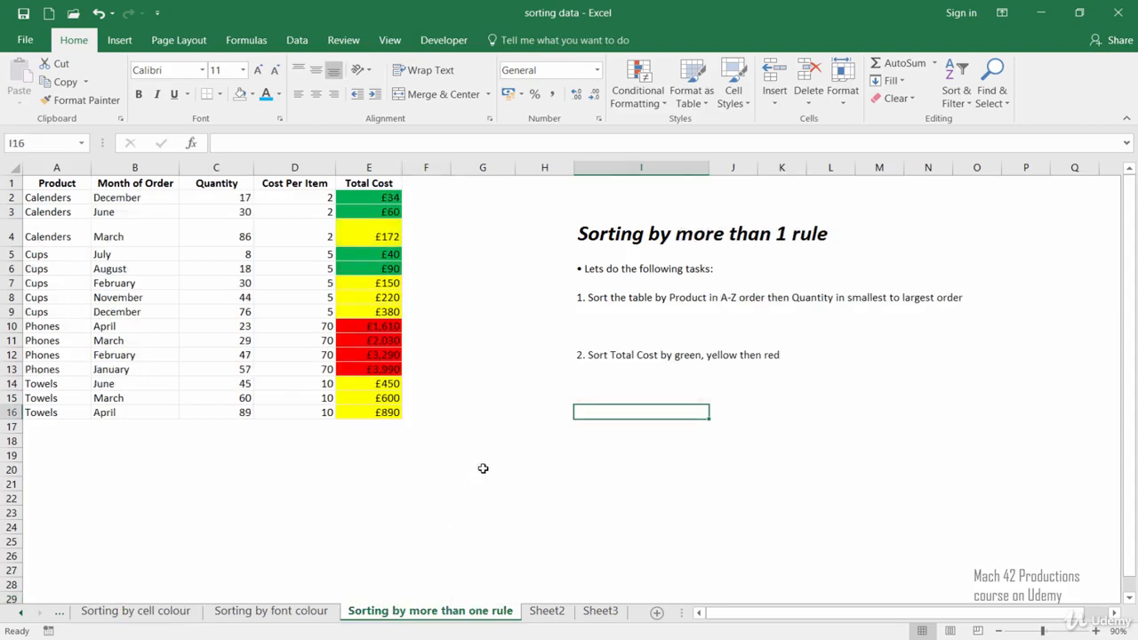
Start a custom sort on the table A1:E16 and delete the existing Product and Quantity levels.
left_click_drag(376, 413, 54, 183)
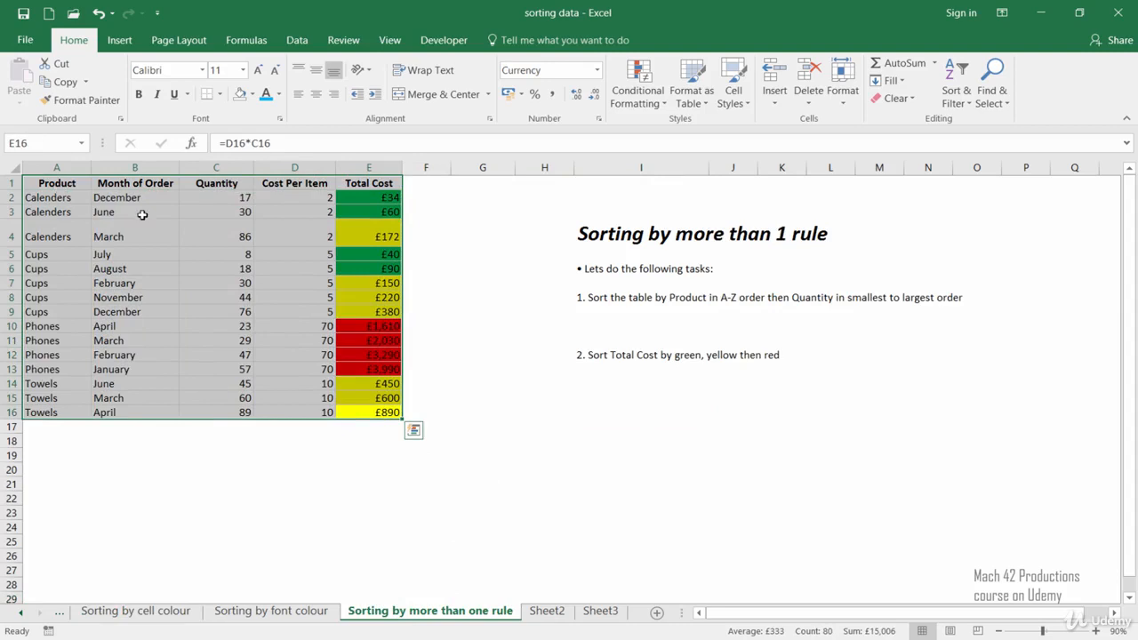
left_click(963, 100)
left_click(972, 161)
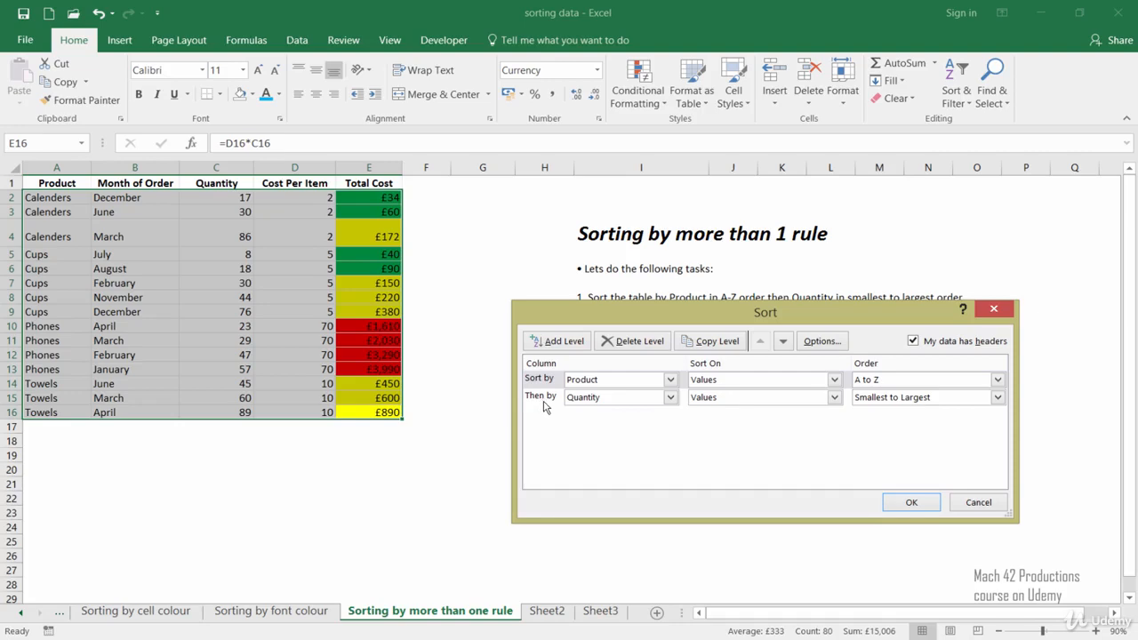
left_click(609, 344)
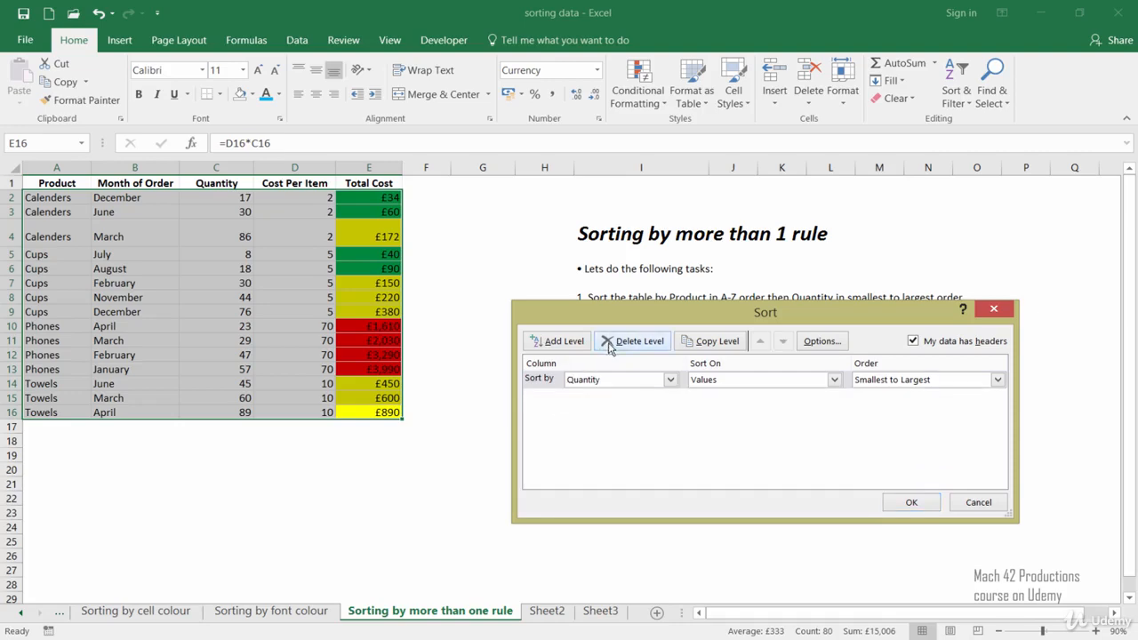
left_click(611, 345)
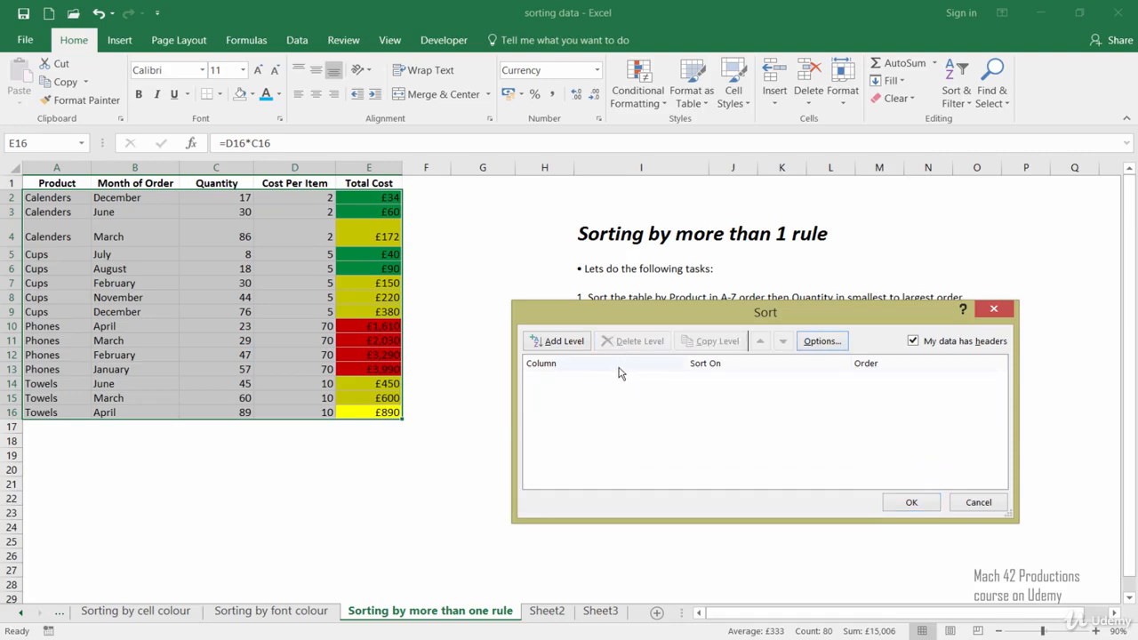
Add a sort level for the Total Cost column, sorted on Cell Color.
left_click(555, 346)
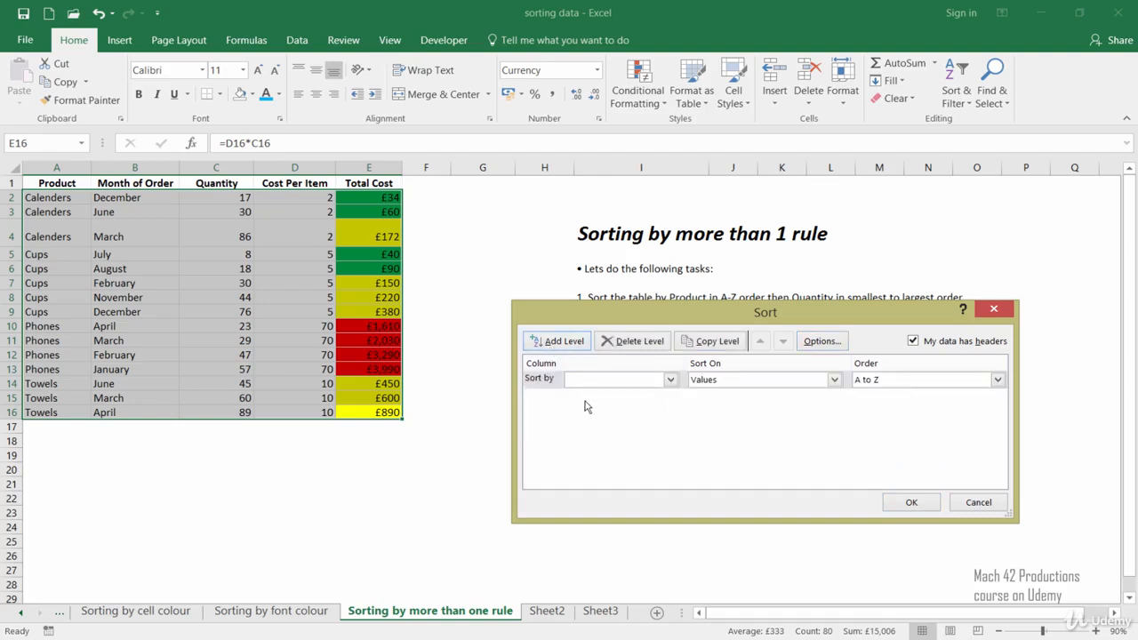
left_click(667, 382)
left_click(633, 438)
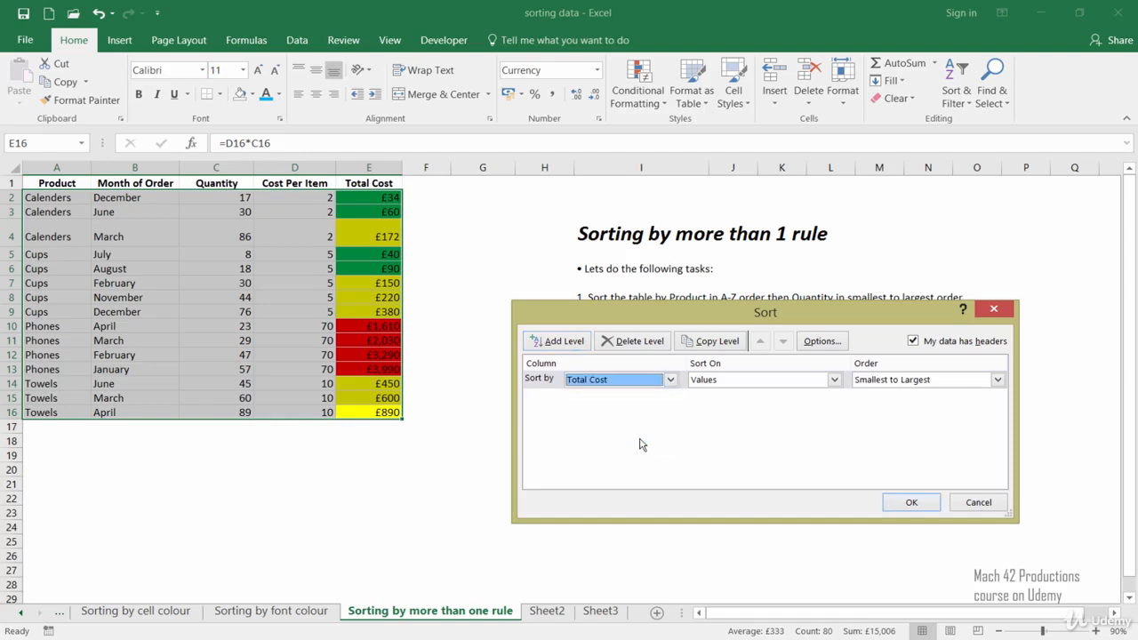
left_click(833, 381)
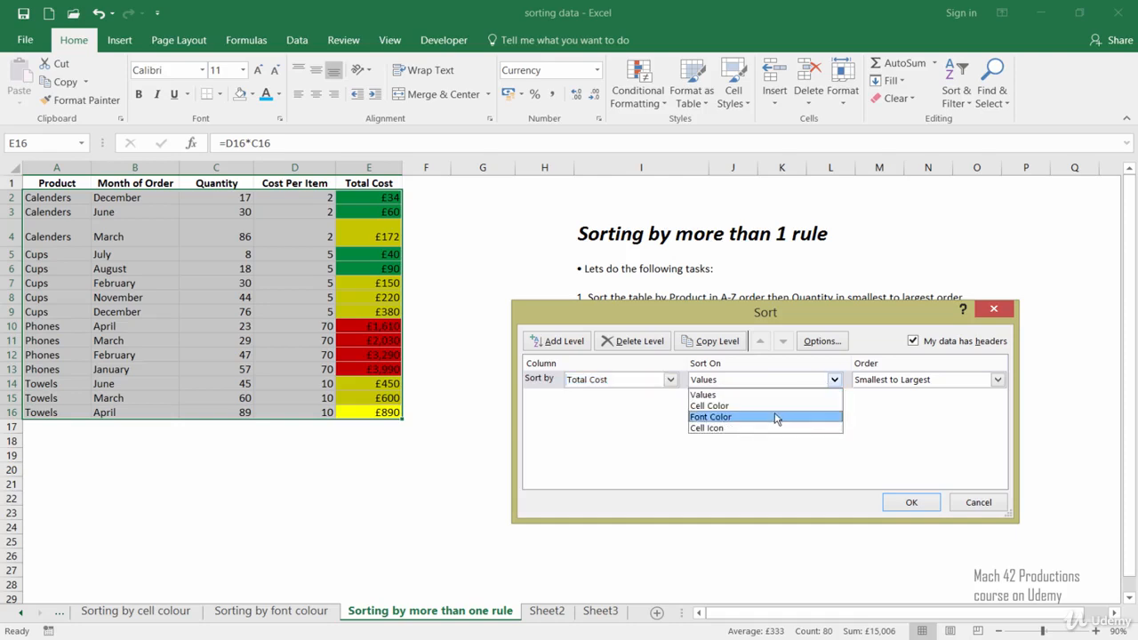
left_click(774, 407)
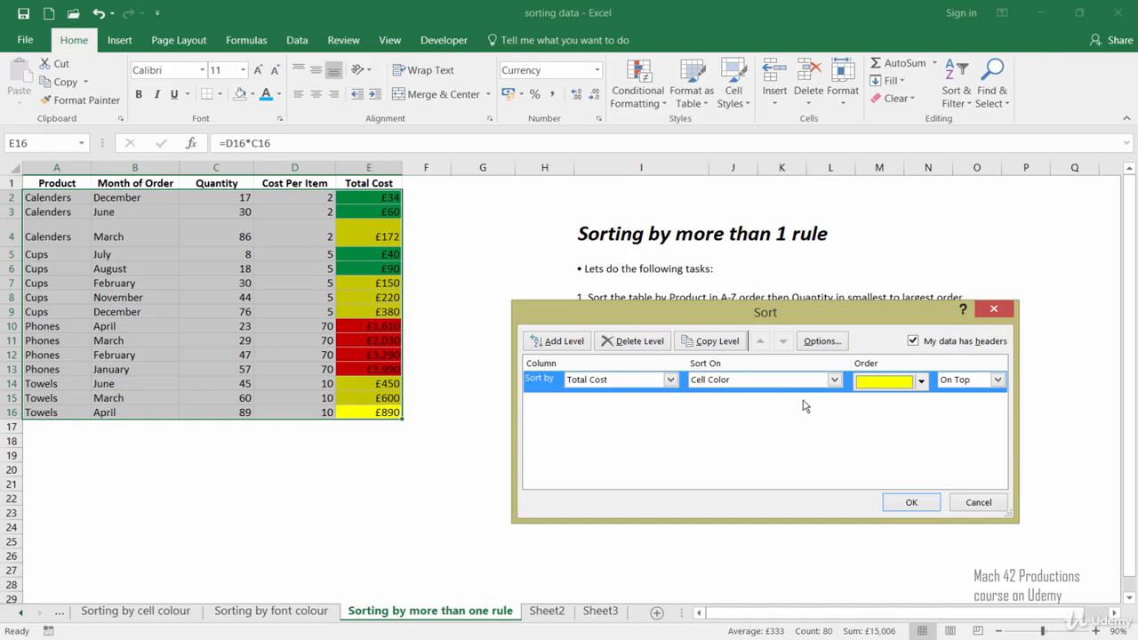
Set the cell colour order of the Total Cost sort level to green, On Top.
left_click_drag(769, 313, 775, 387)
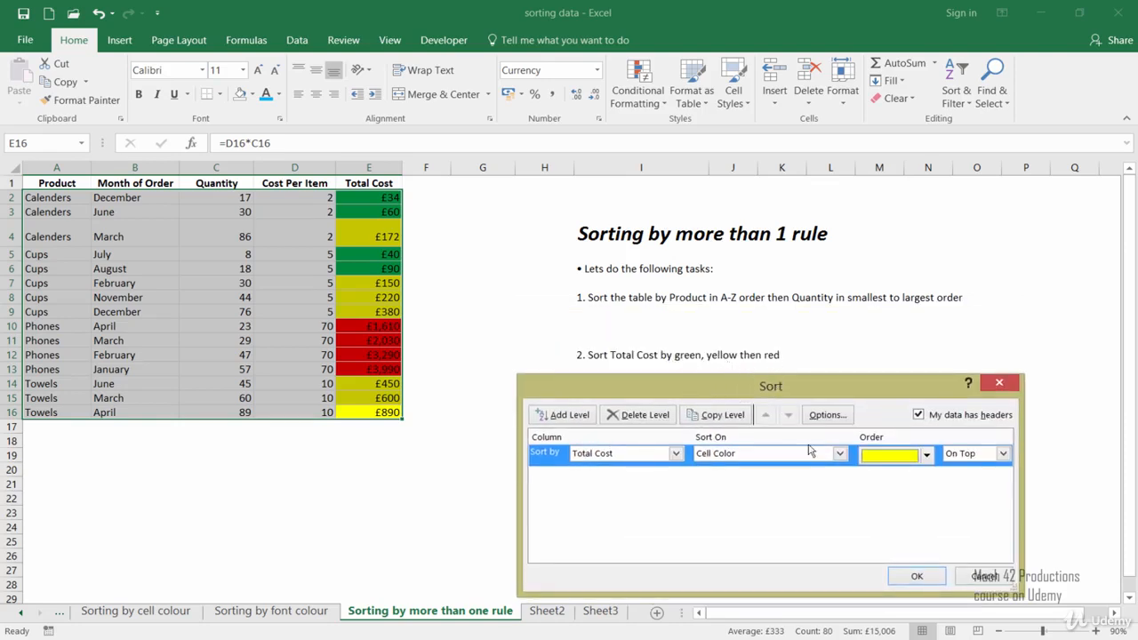
left_click(926, 454)
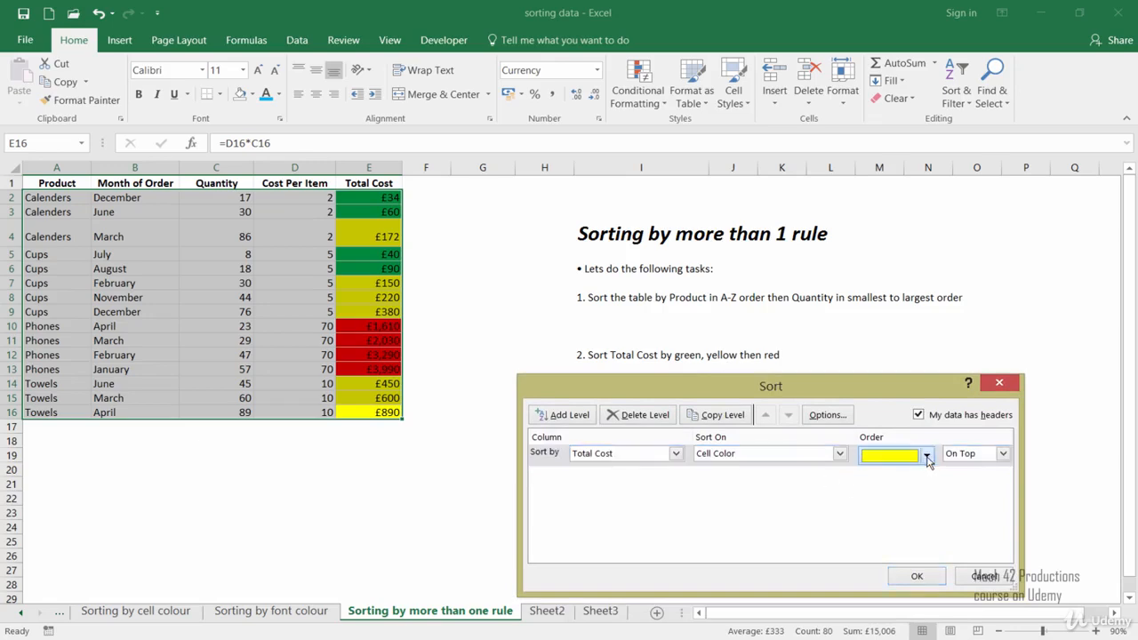
left_click(913, 476)
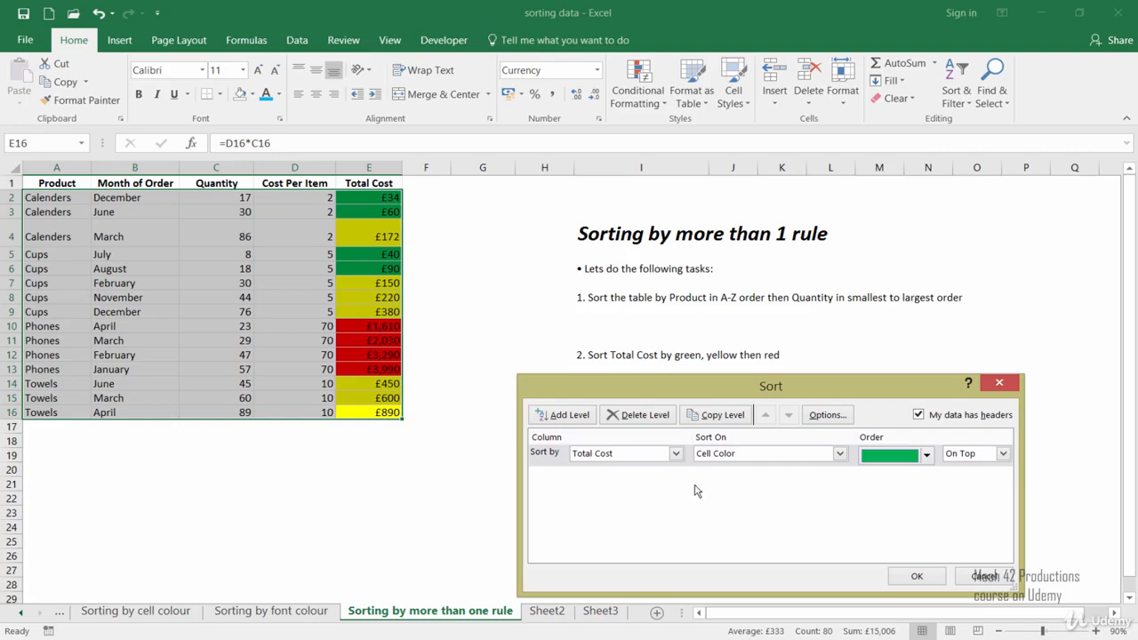
Add a second Total Cost level sorted on Cell Color with yellow On Top, and apply the sort.
left_click(558, 422)
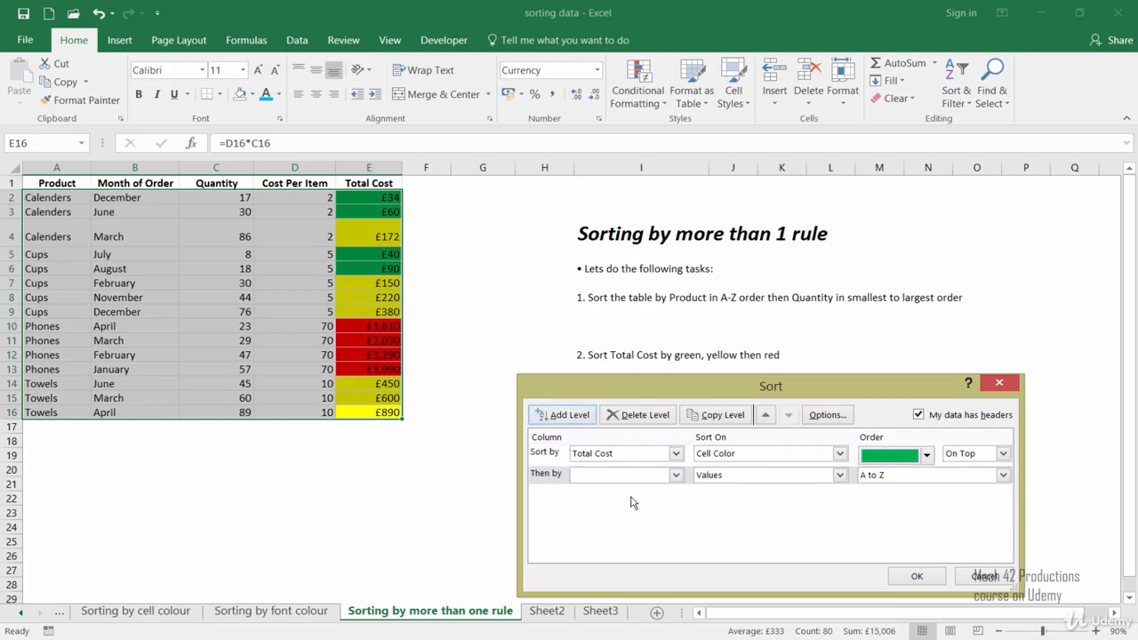
left_click(676, 476)
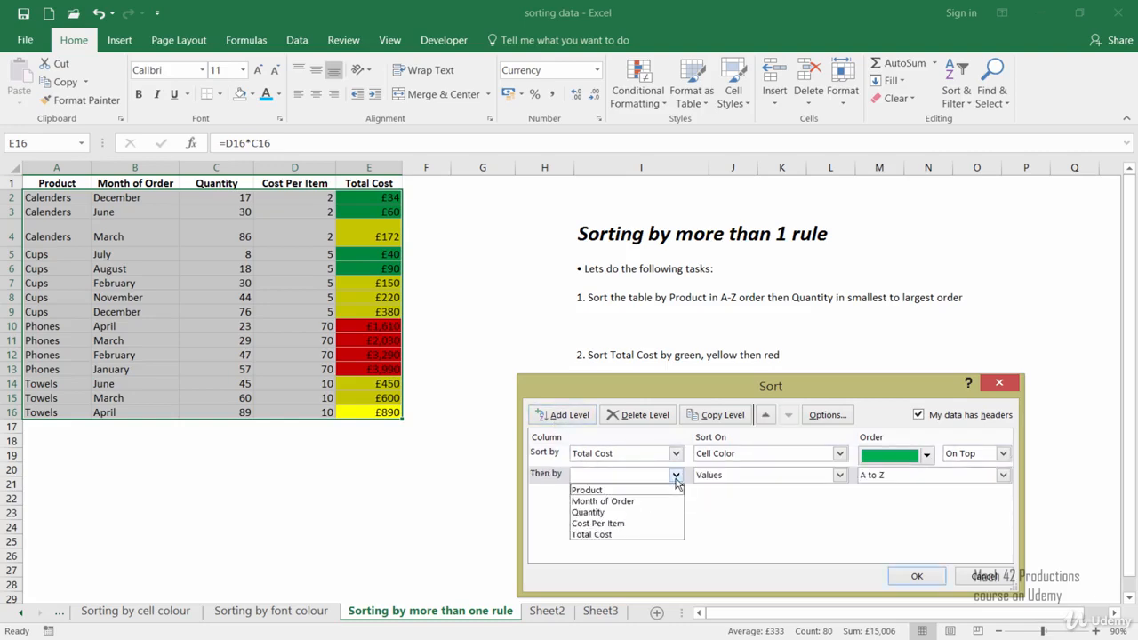
left_click(599, 536)
left_click(728, 477)
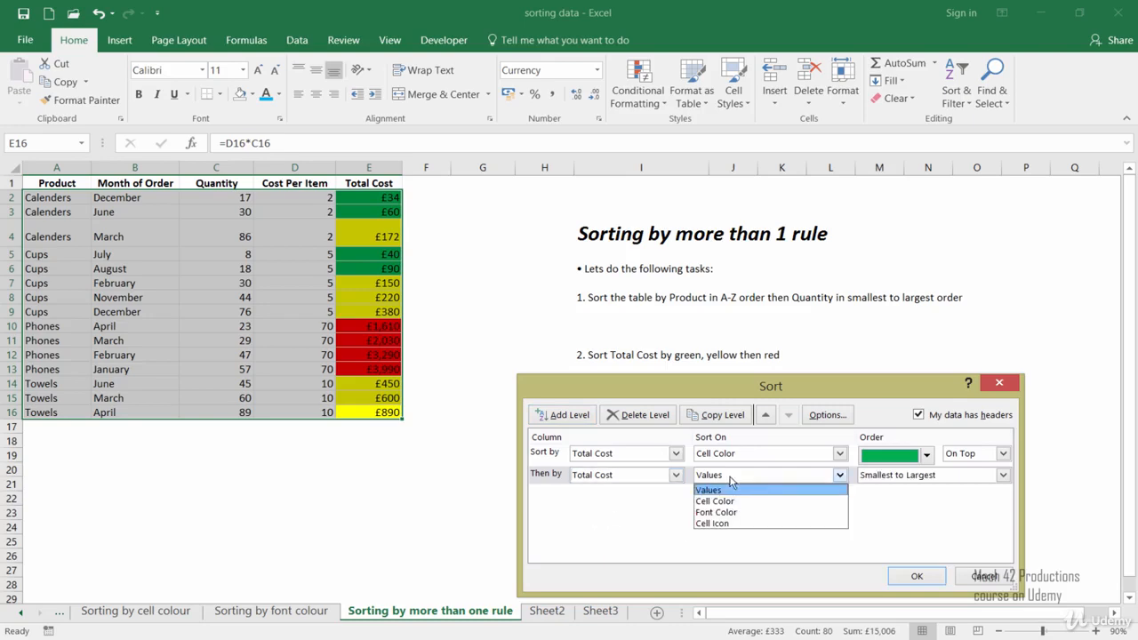
left_click(741, 503)
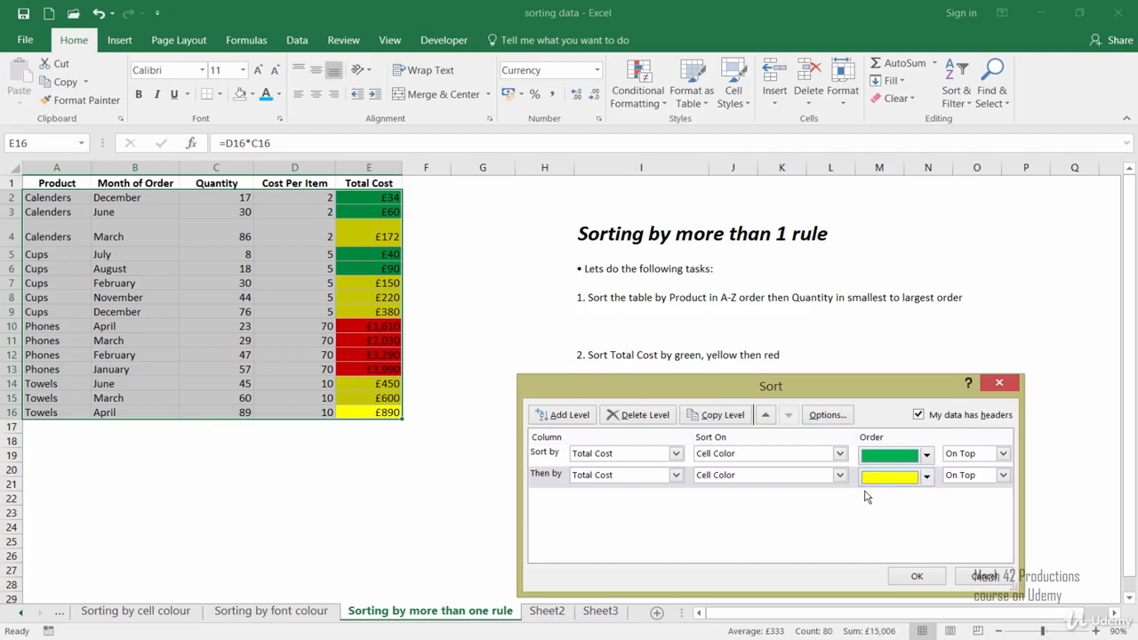
left_click(895, 576)
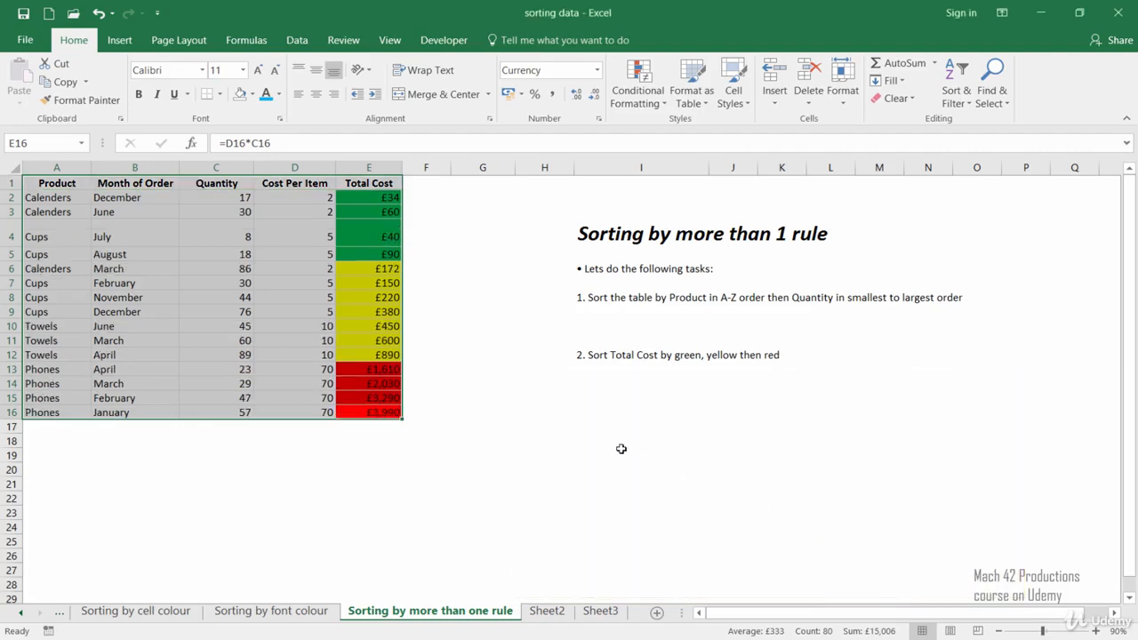
left_click(611, 443)
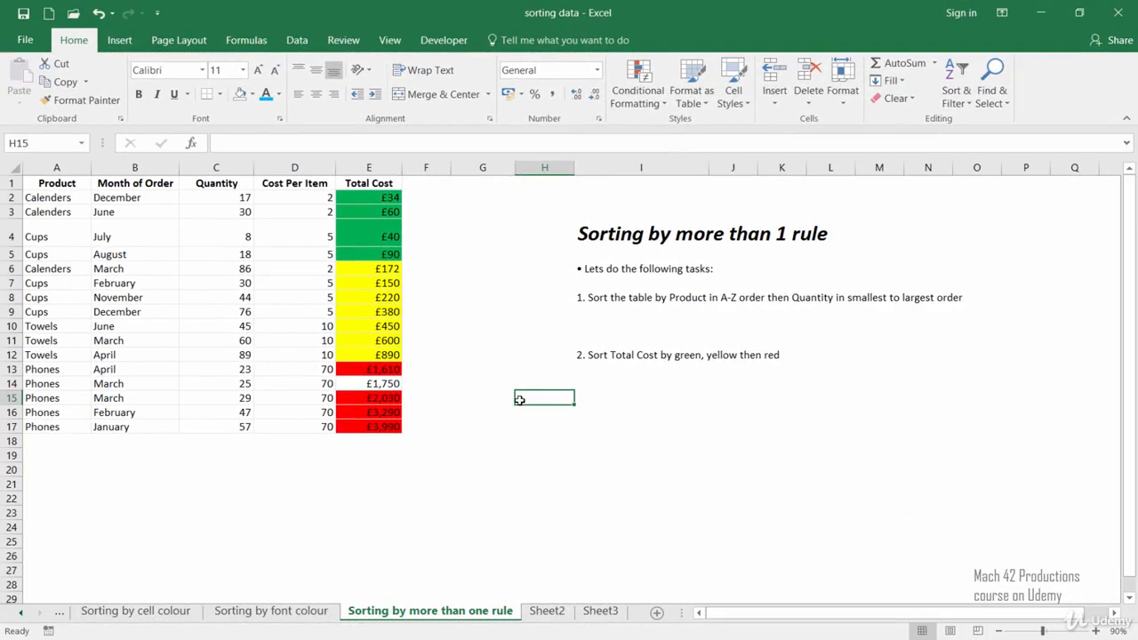
left_click(13, 383)
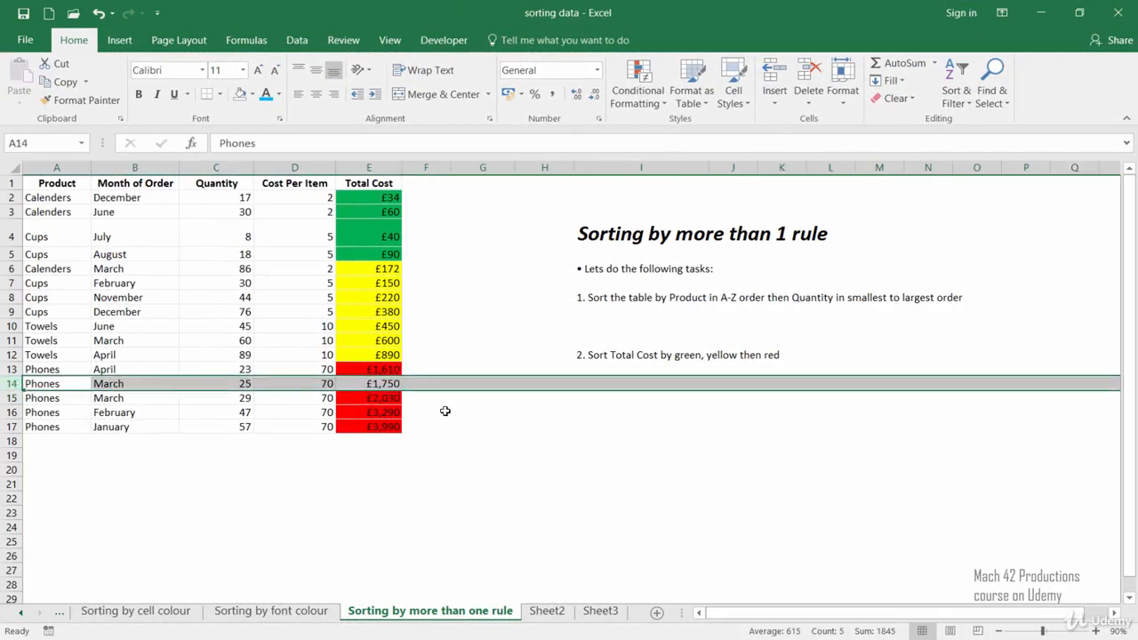
left_click(546, 411)
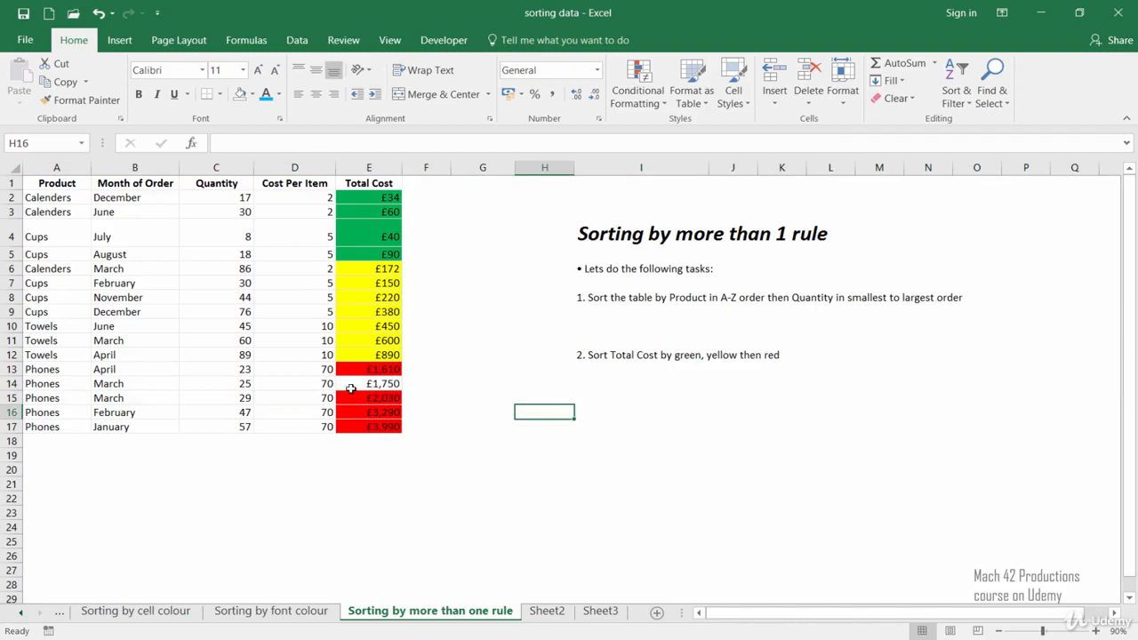
left_click(530, 398)
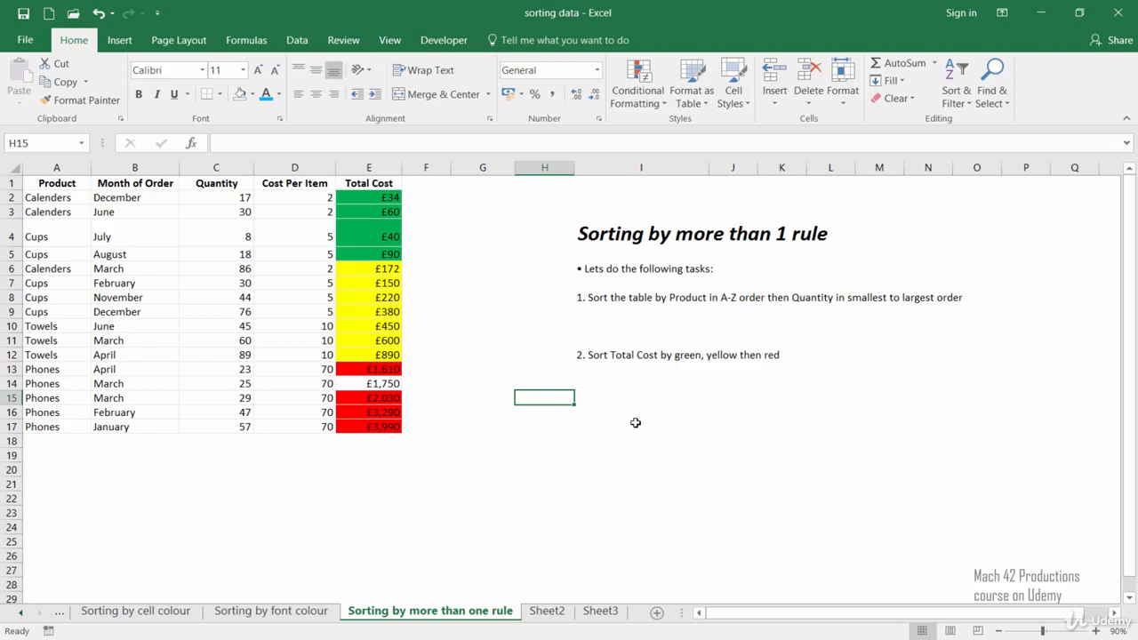
Start a custom sort on the table range A1:E17.
left_click(393, 428)
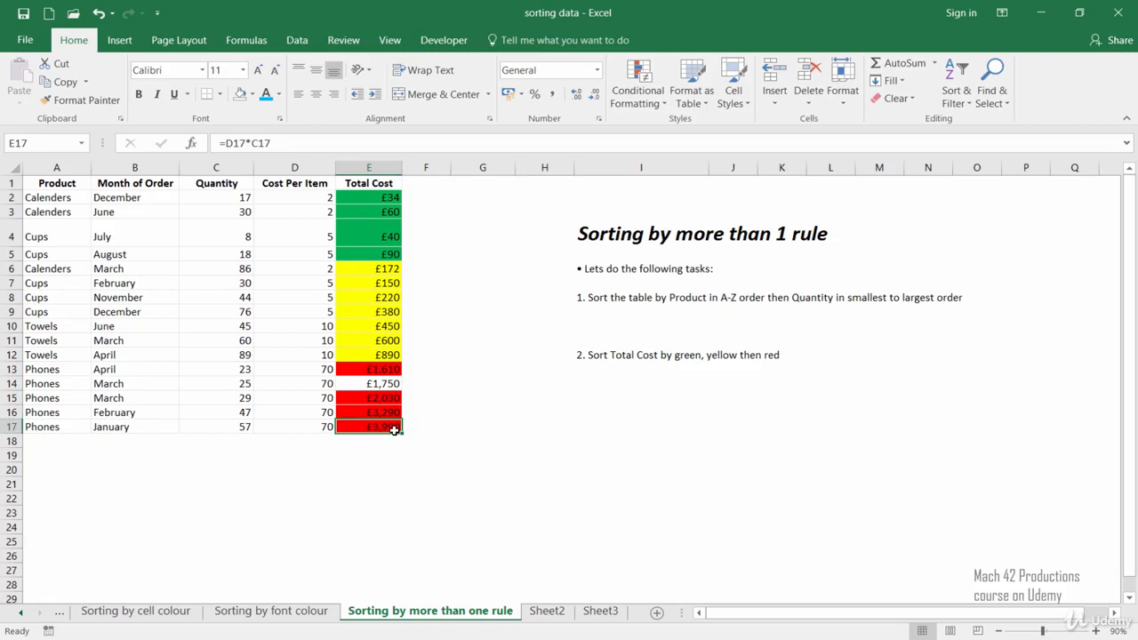
left_click_drag(393, 428, 27, 178)
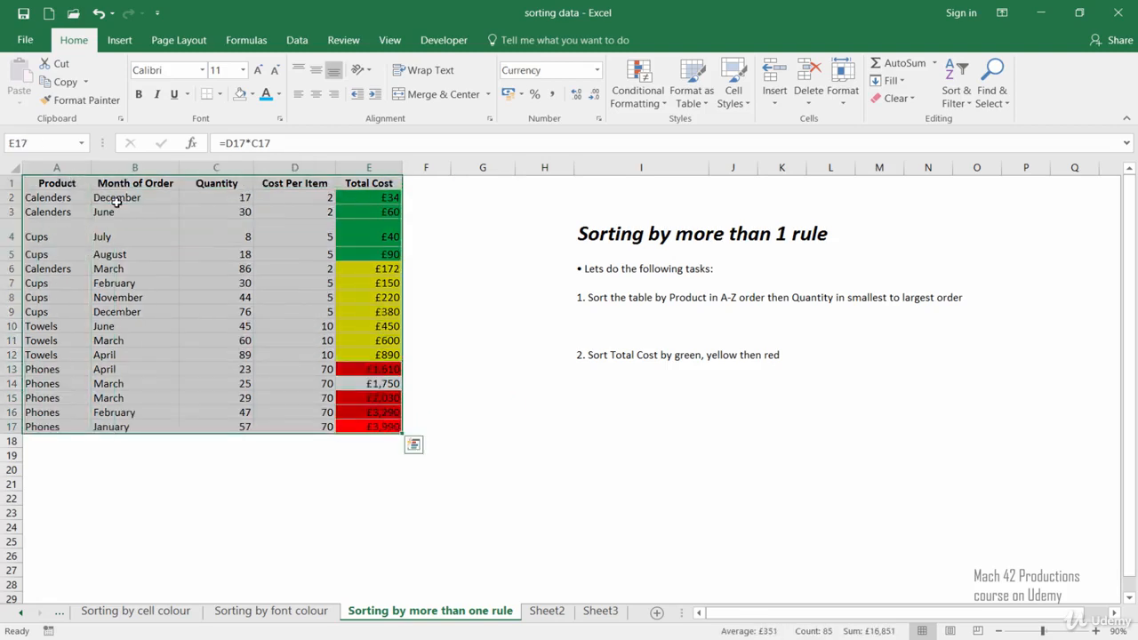
left_click(955, 93)
left_click(978, 158)
Add a third Total Cost level after the yellow one, sorted on Cell Color with red On Top, and apply the sort.
left_click(544, 474)
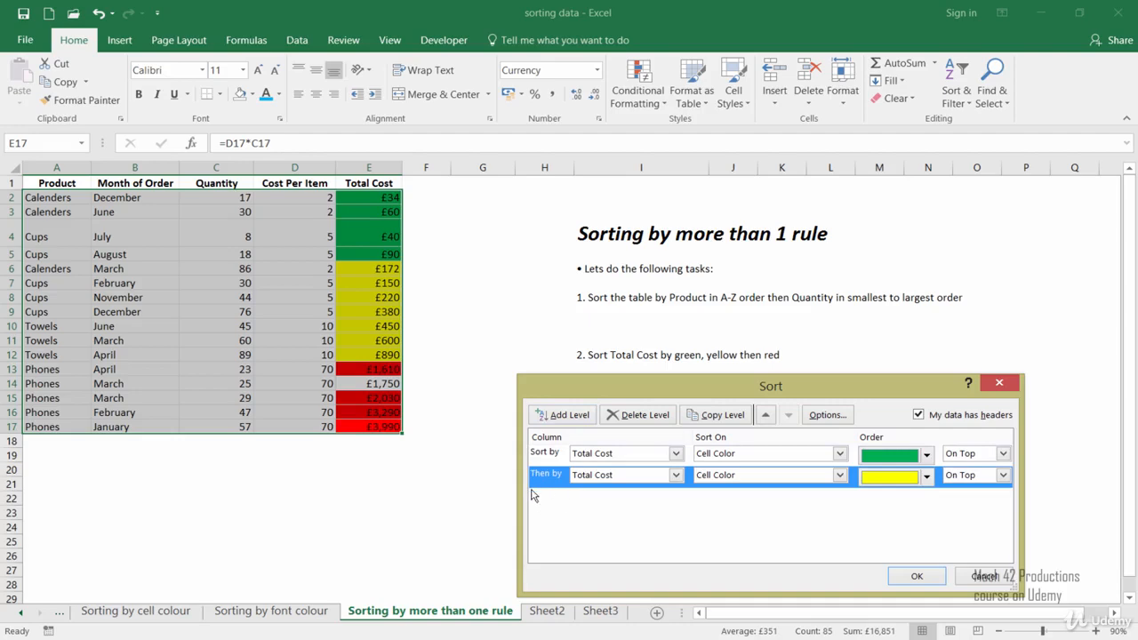
left_click(544, 418)
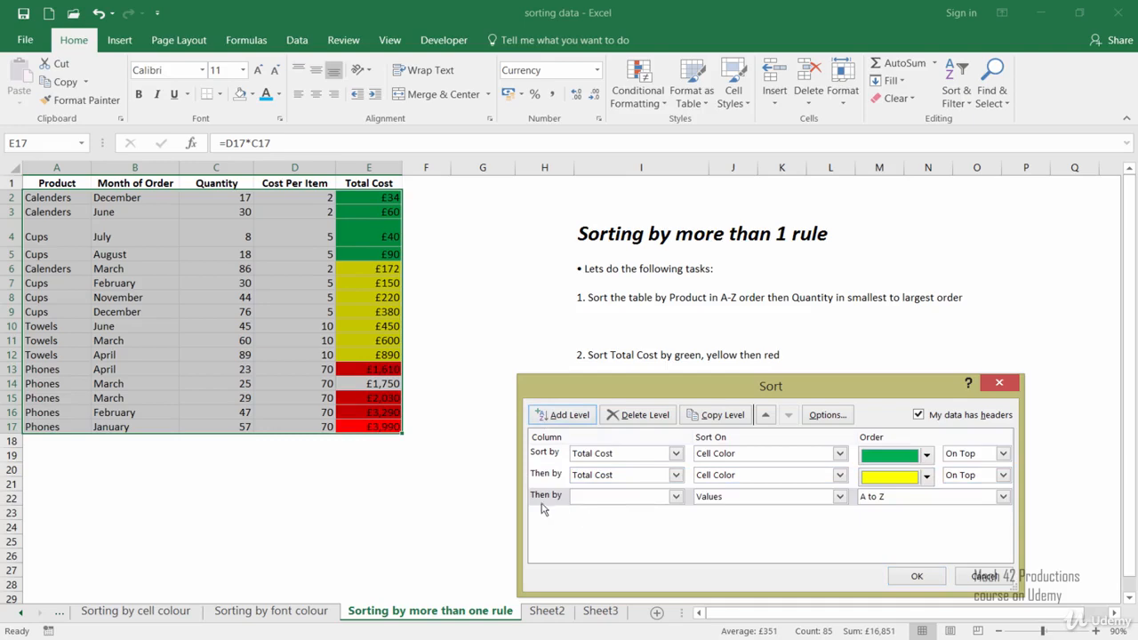
left_click(603, 497)
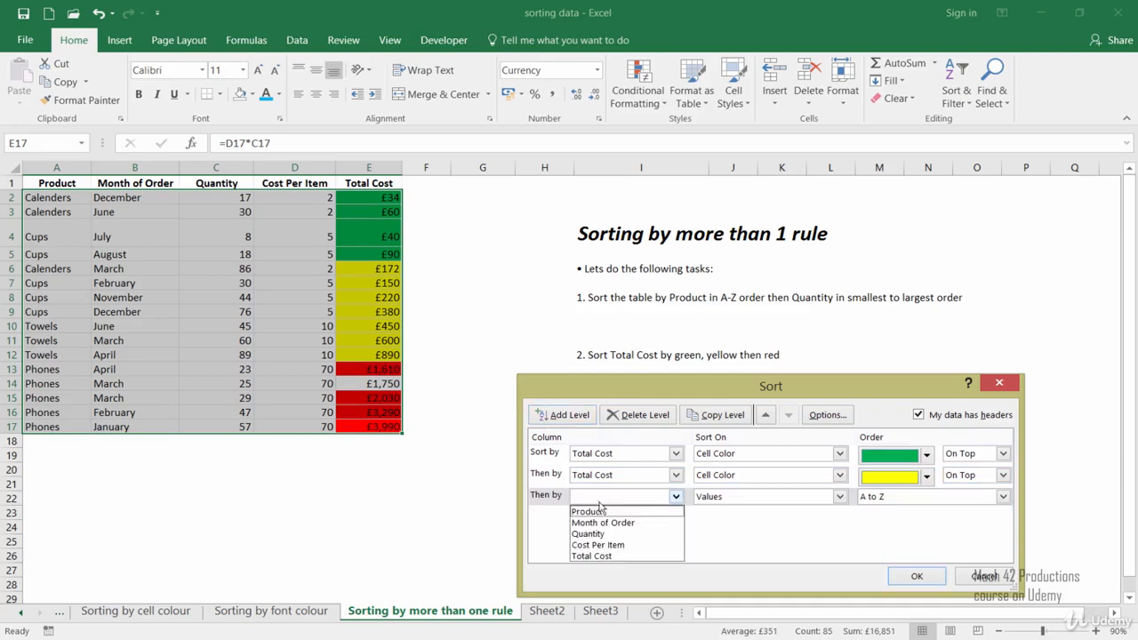
left_click(611, 555)
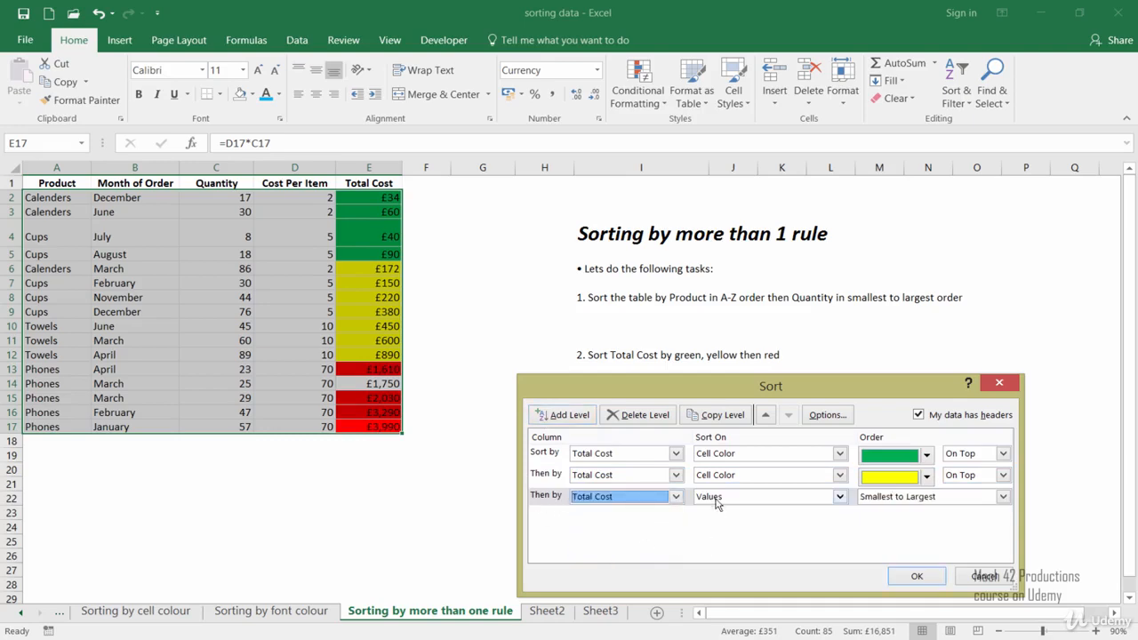
left_click(718, 497)
left_click(728, 523)
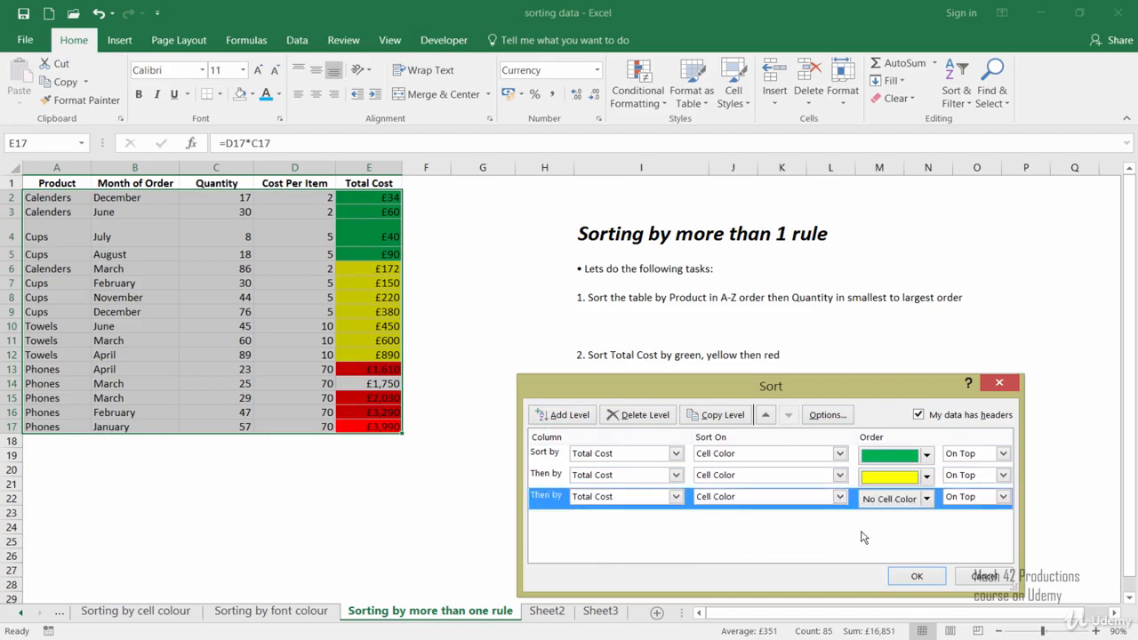
left_click(926, 501)
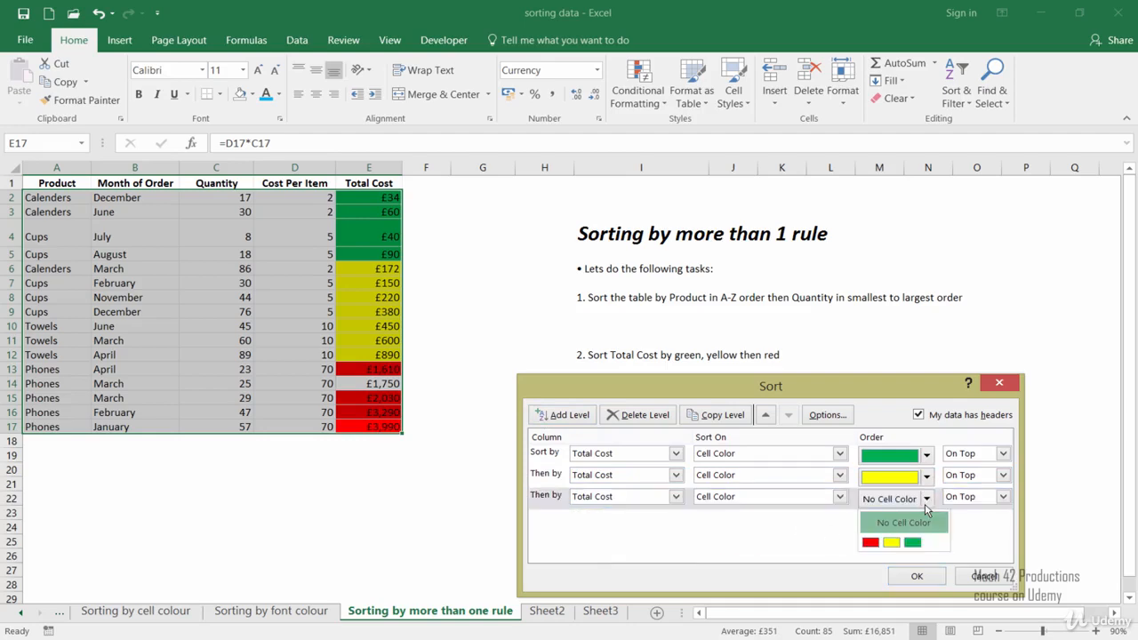
left_click(870, 542)
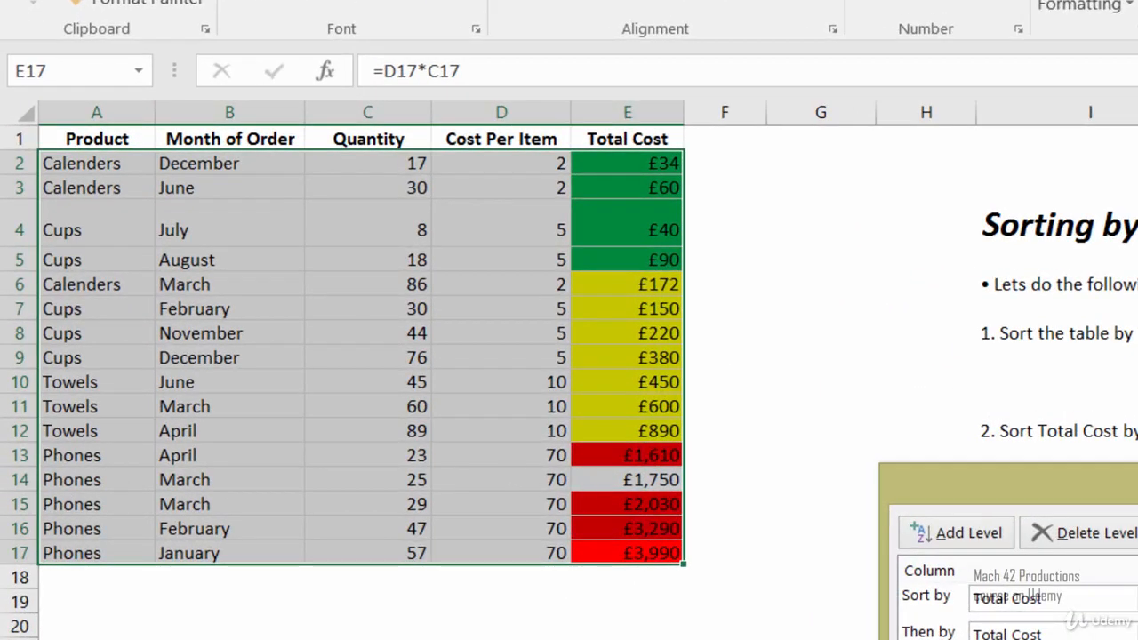
left_click(1137, 639)
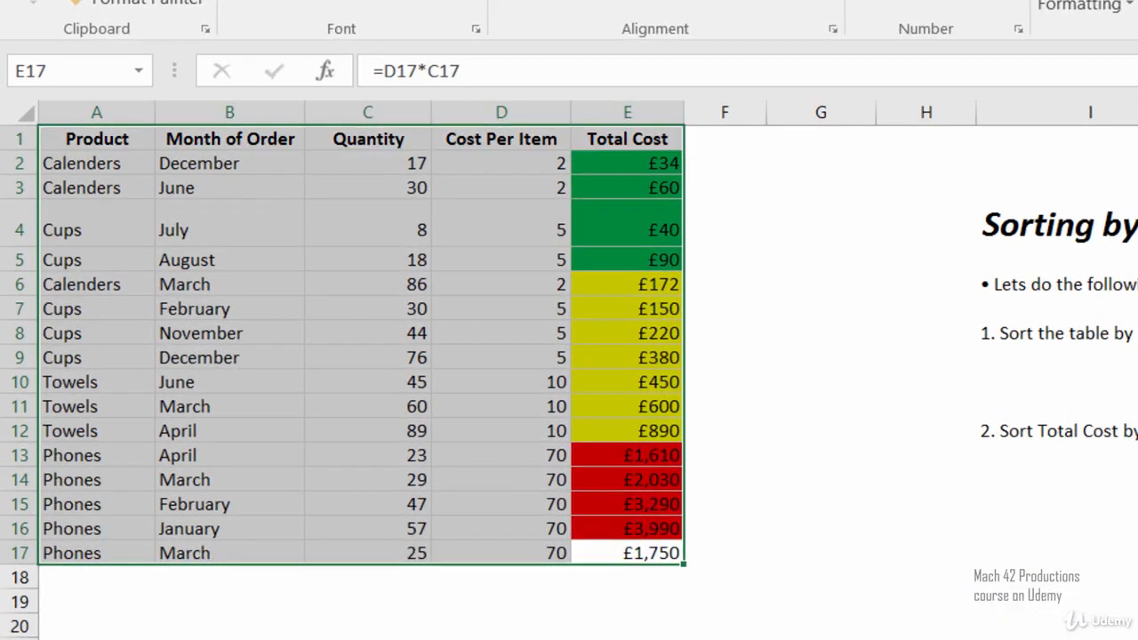
left_click(930, 551)
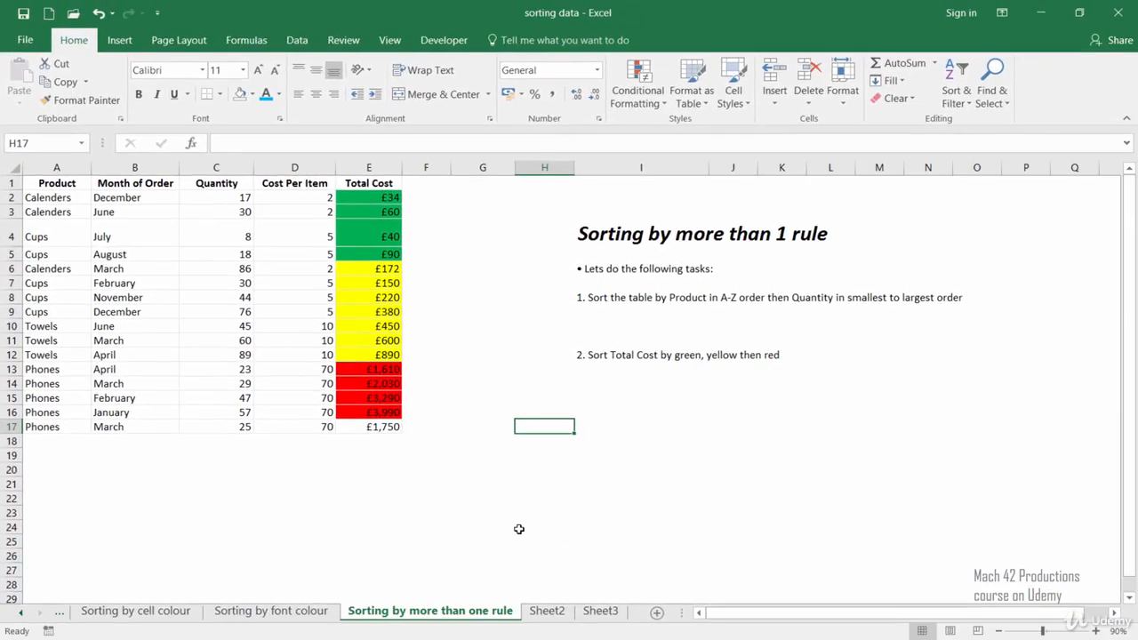